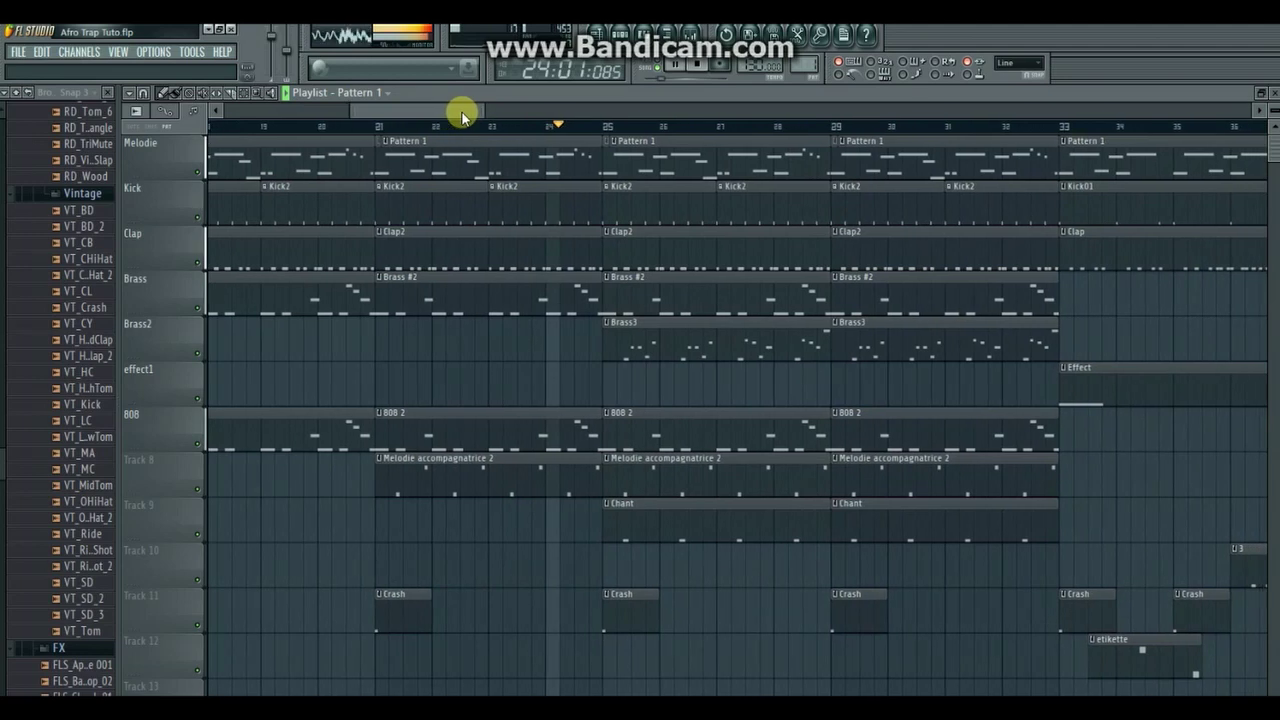
Step: Draw a short peak around bar 33 in the Gross Beat (Master) mix level envelope on Track 16, and stop playback
drag(462, 113, 495, 112)
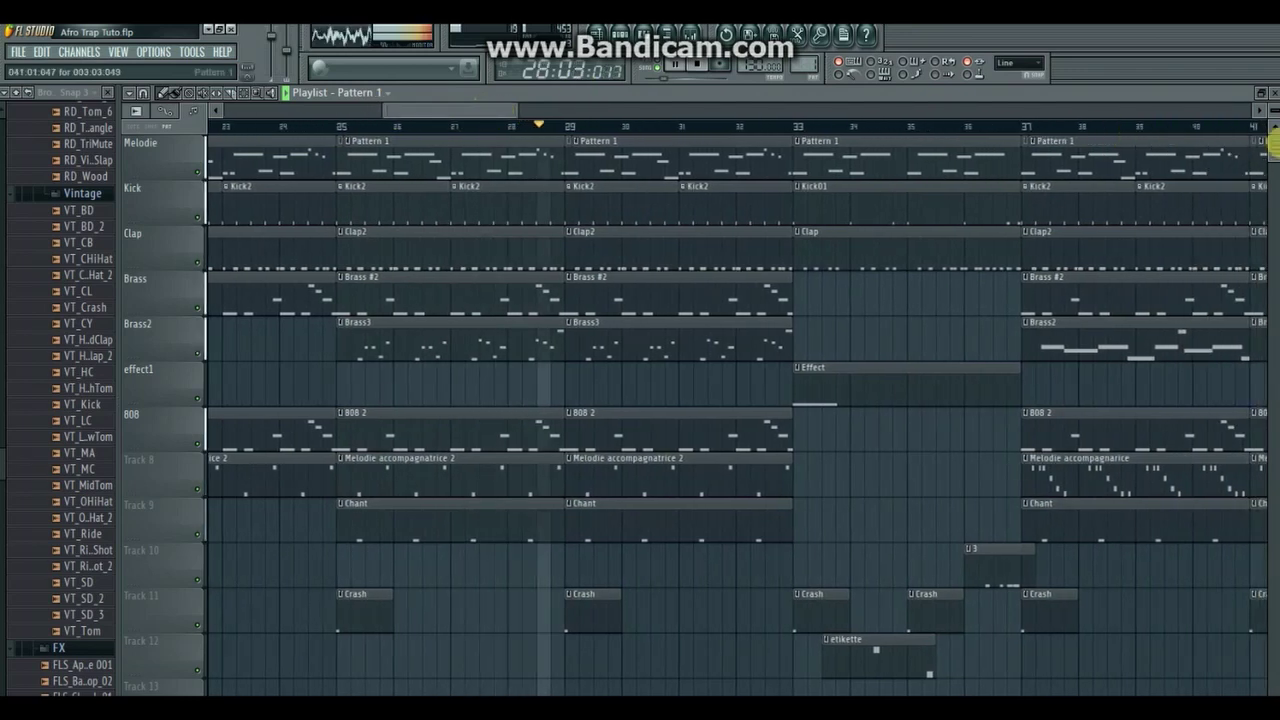
drag(1273, 140, 1273, 211)
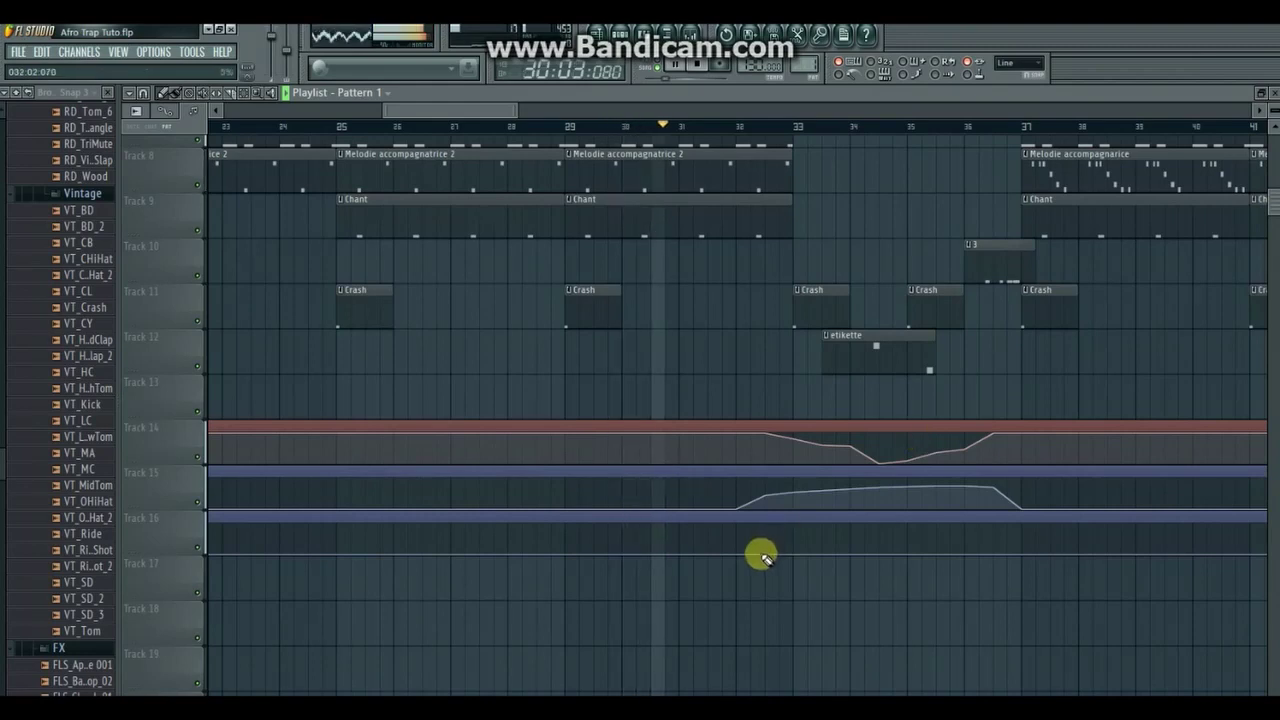
drag(766, 556, 808, 556)
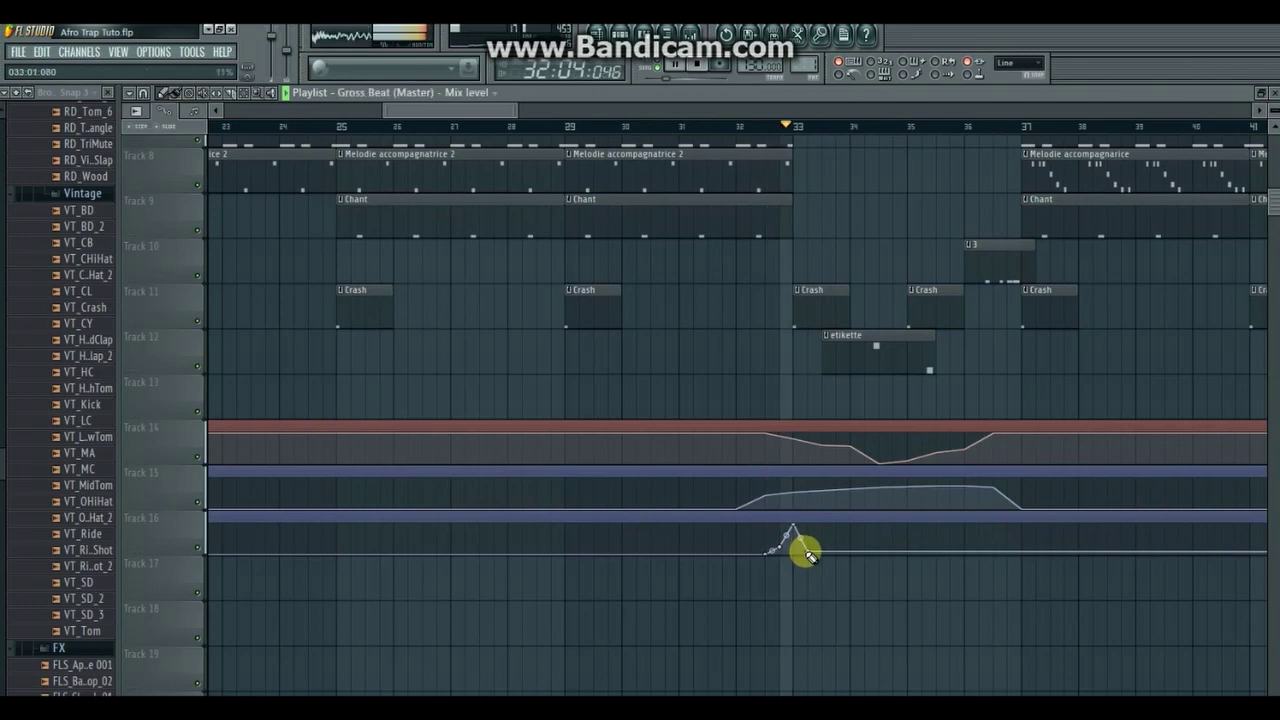
key(space)
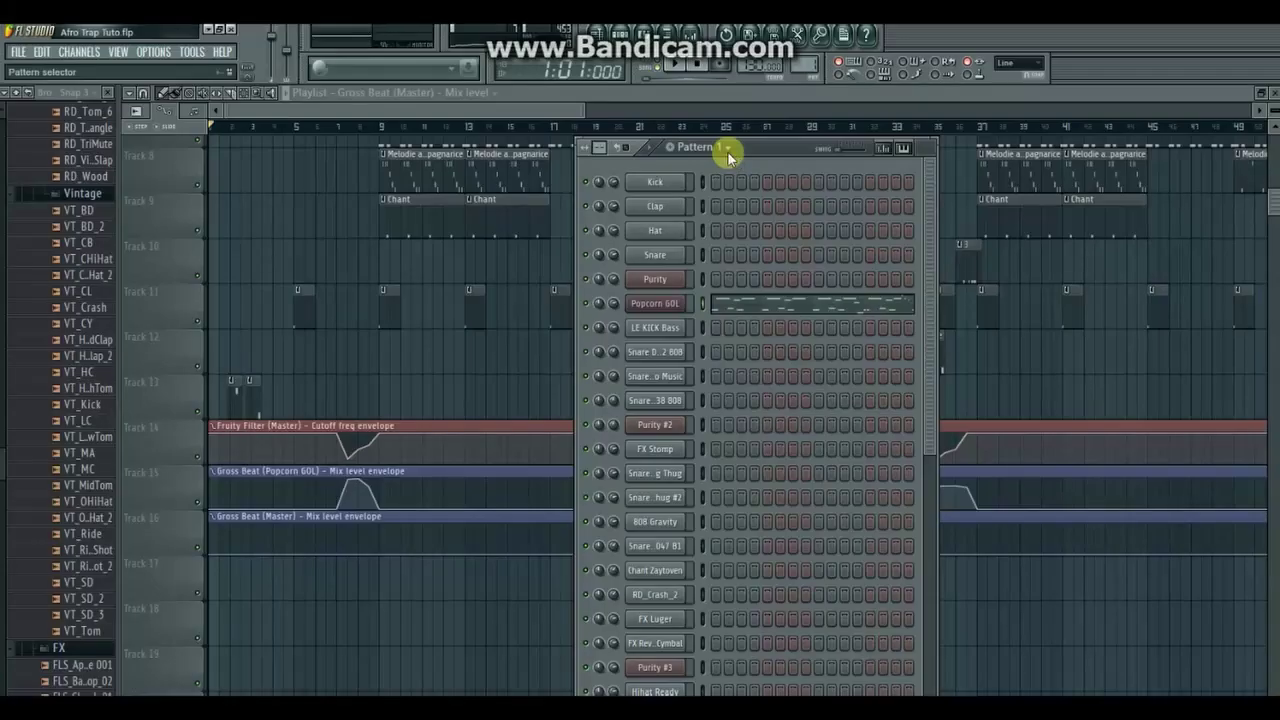
Step: Play Pattern 1, review the Popcorn GOL melody up to bar 9 in the piano roll, and open that channel's Harmless settings
click(729, 149)
click(729, 158)
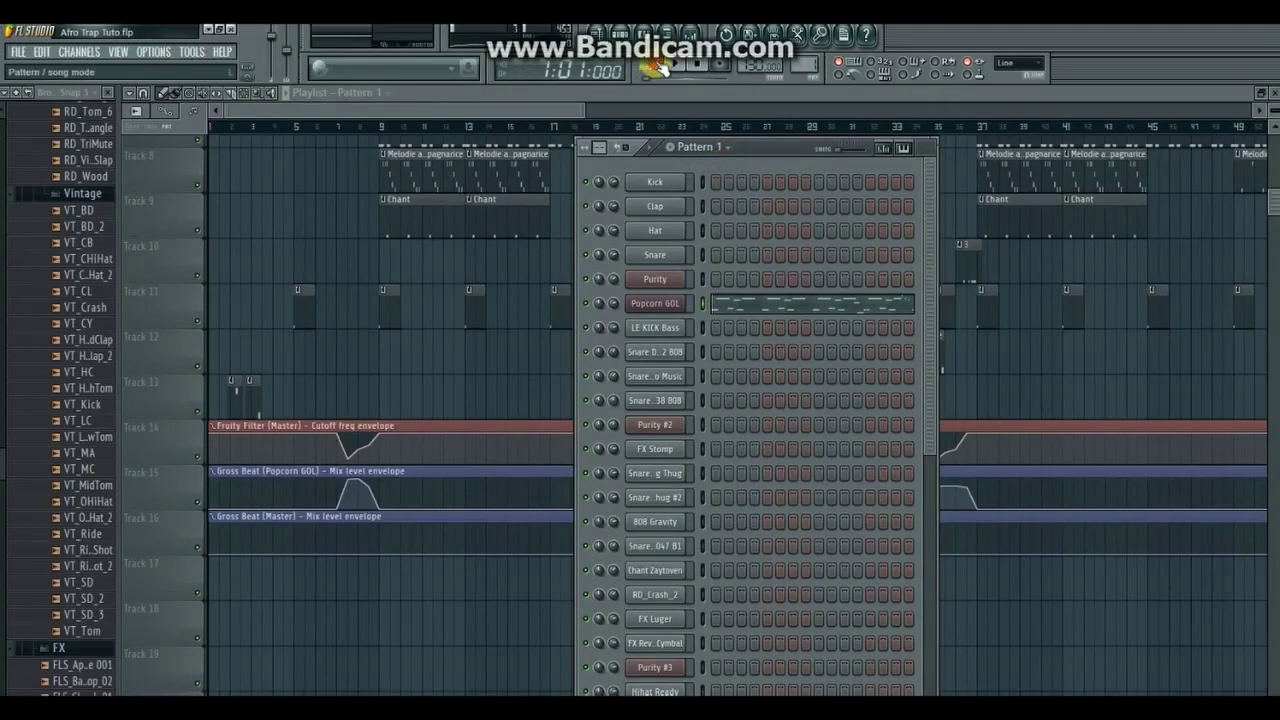
click(789, 307)
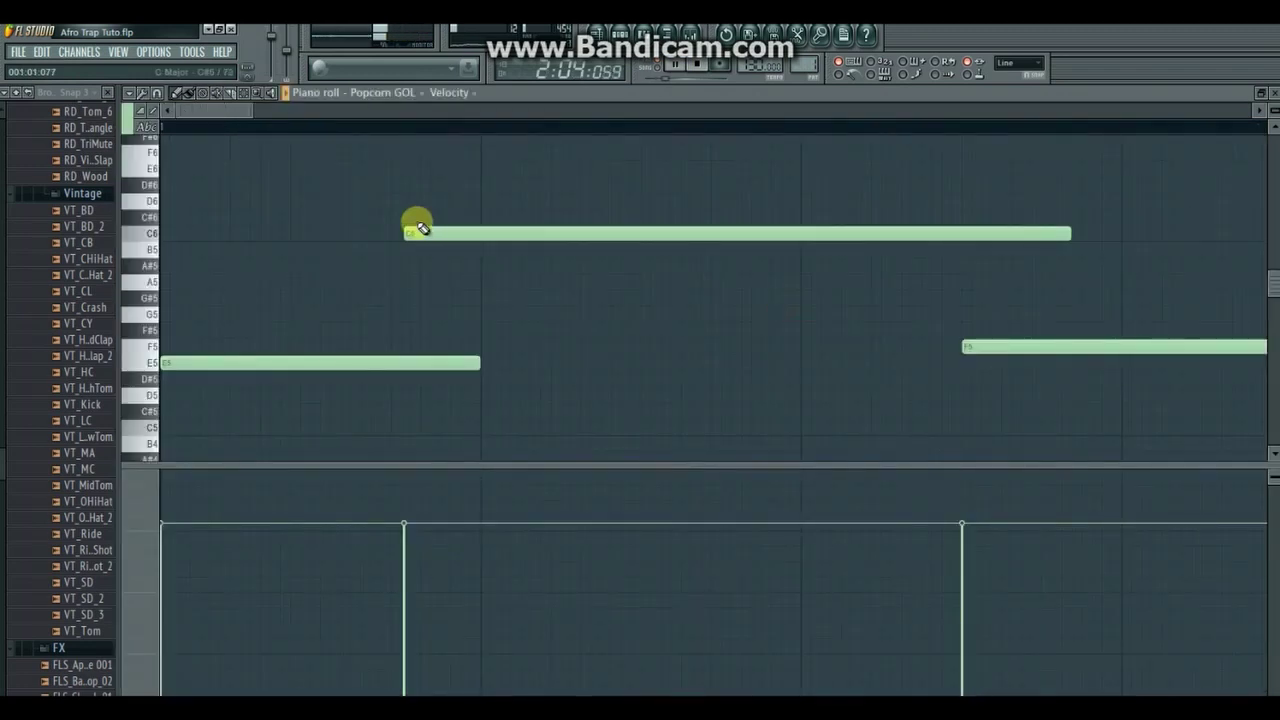
drag(256, 120, 963, 124)
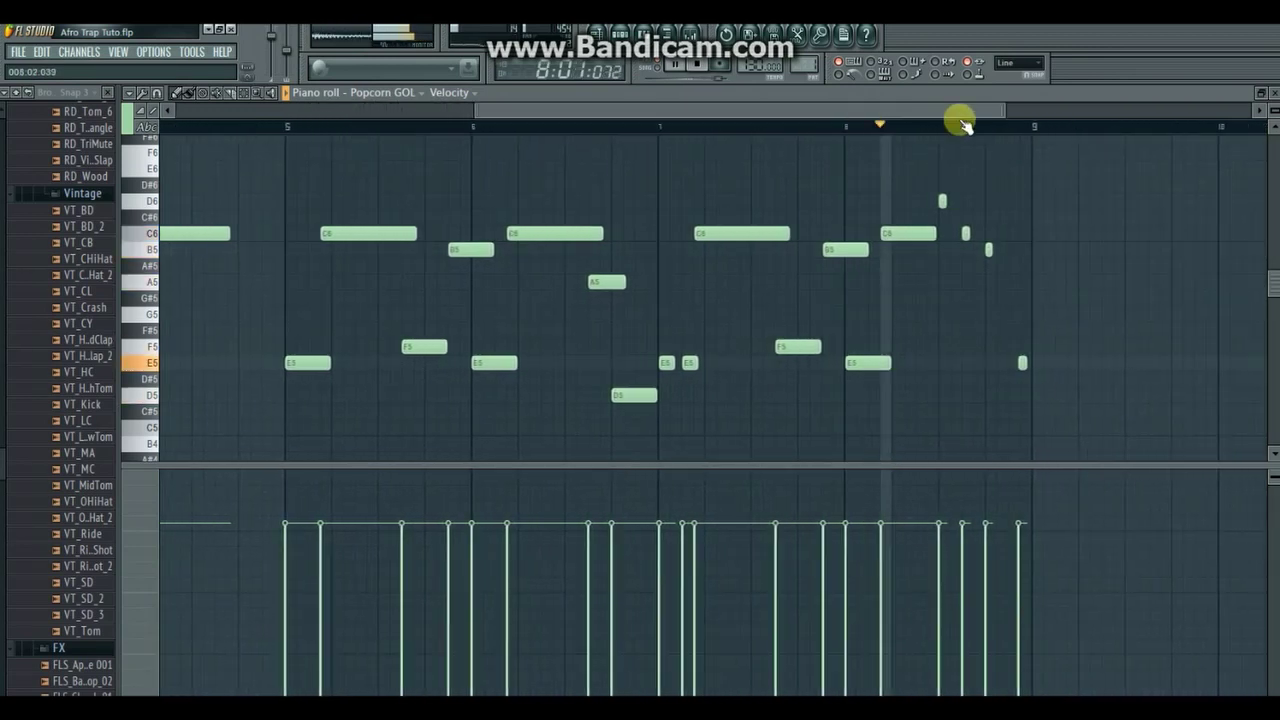
click(620, 34)
click(655, 302)
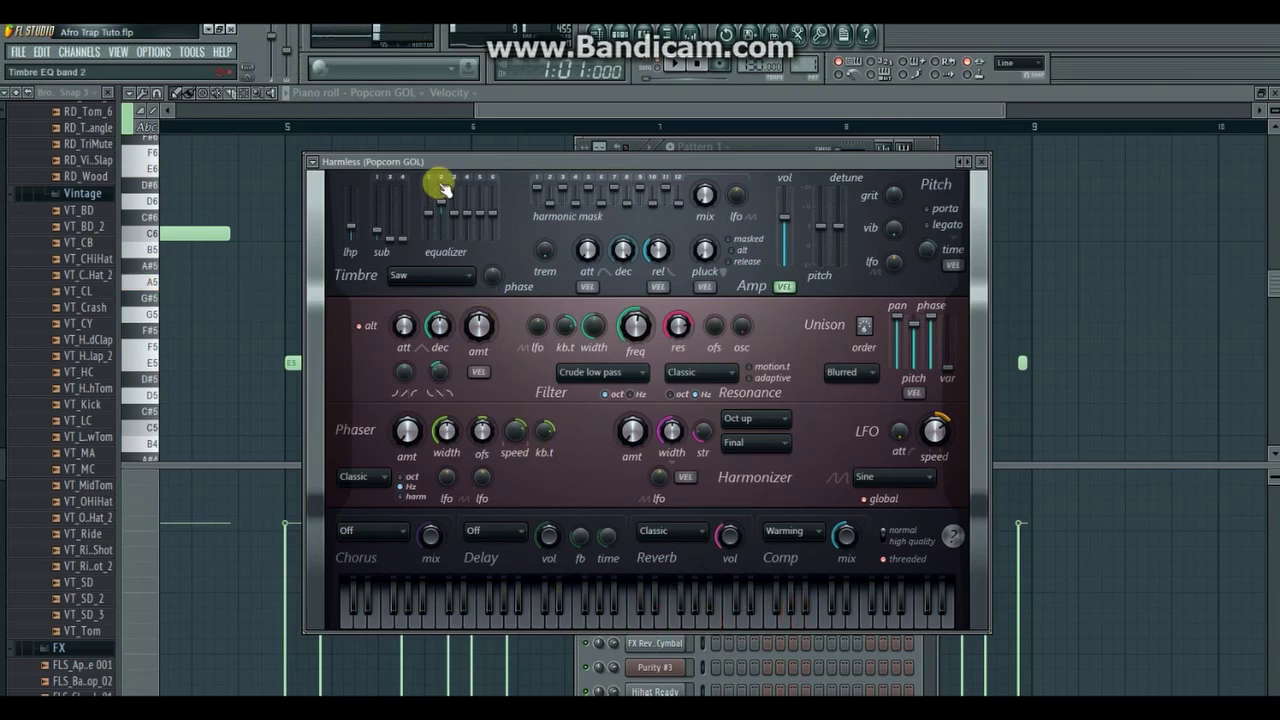
Step: Add a new Harmless instrument channel to the project and close its plugin window
click(160, 55)
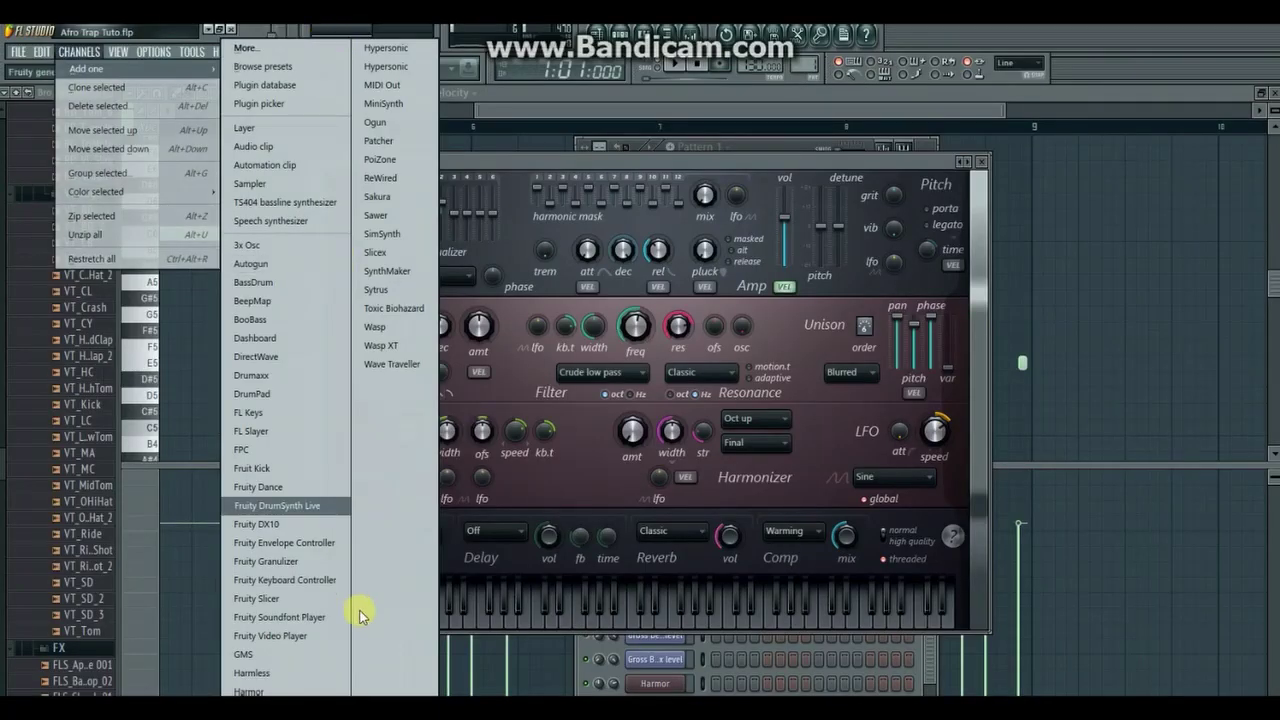
click(304, 674)
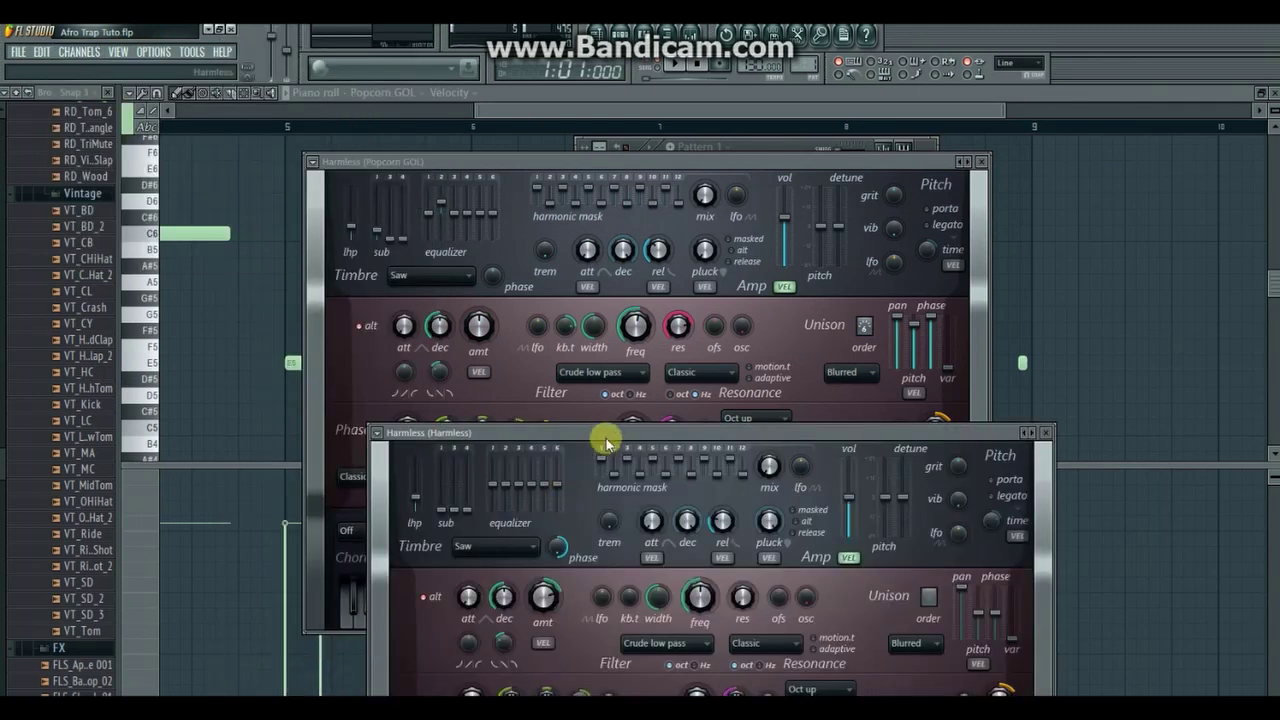
drag(607, 437, 584, 173)
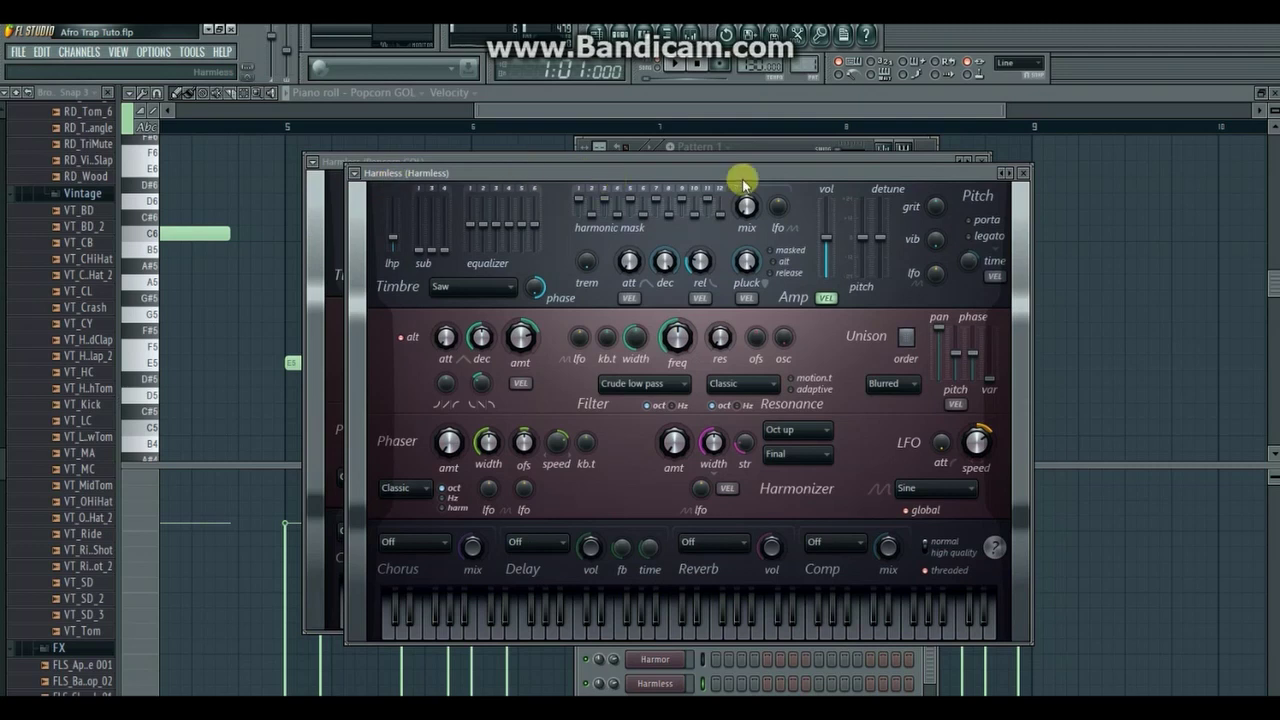
click(1022, 176)
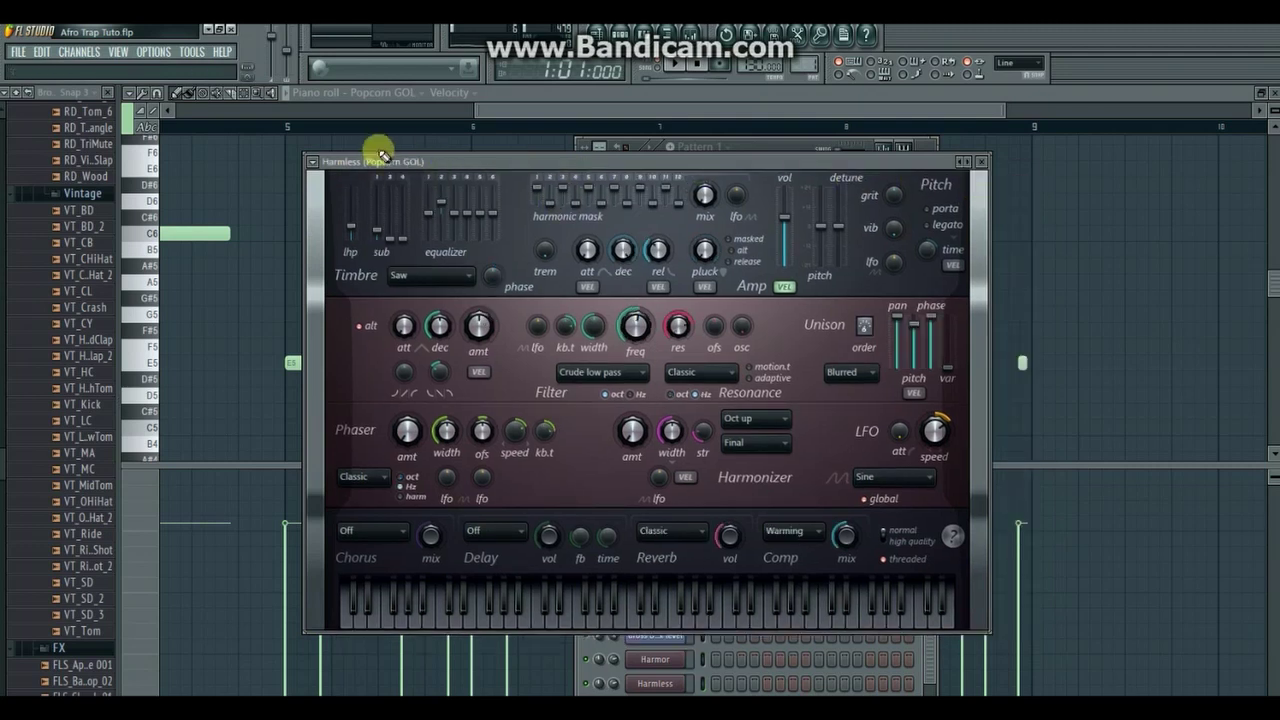
click(671, 637)
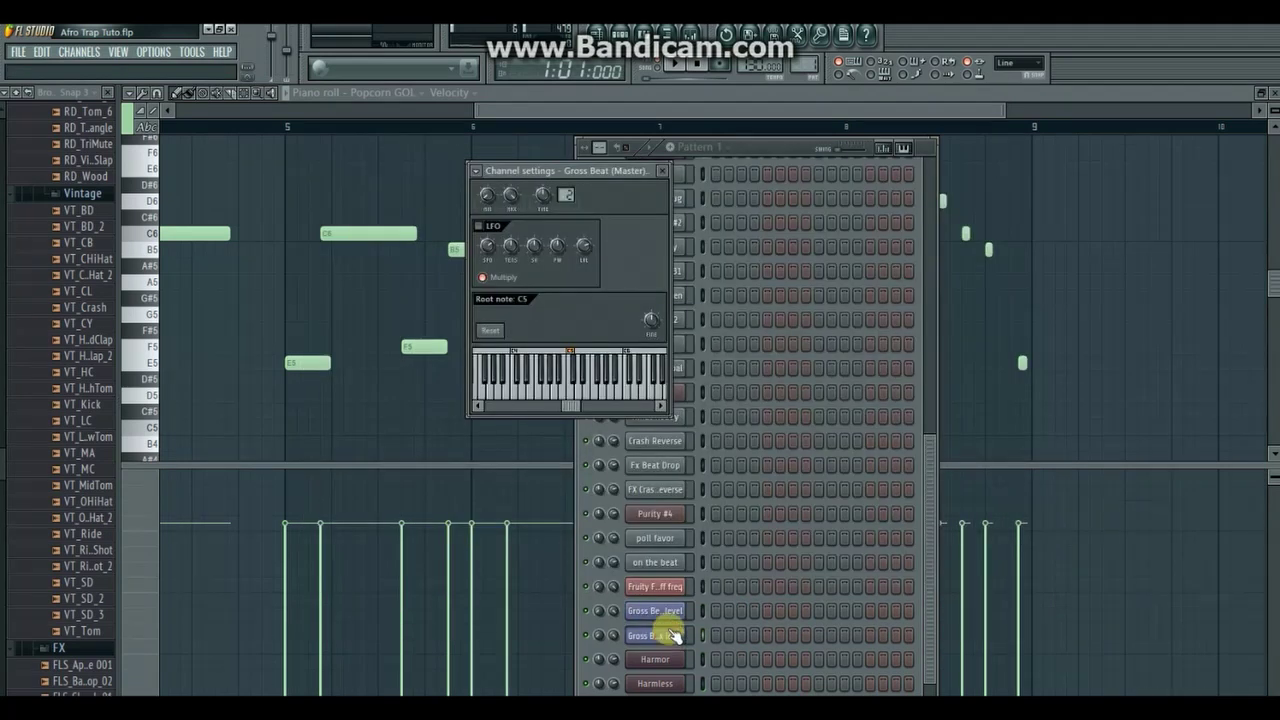
Step: Select the kick pattern and review all the LE KICK Bass notes in the piano roll during playback
click(727, 157)
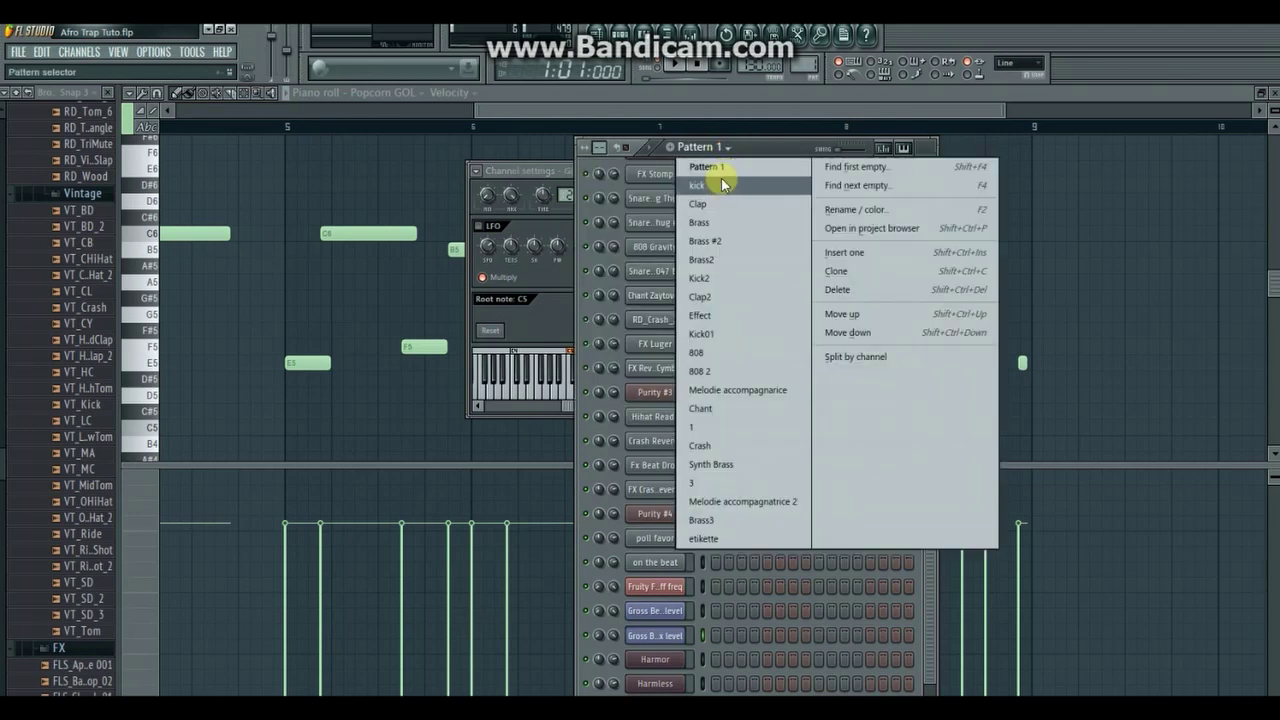
click(722, 184)
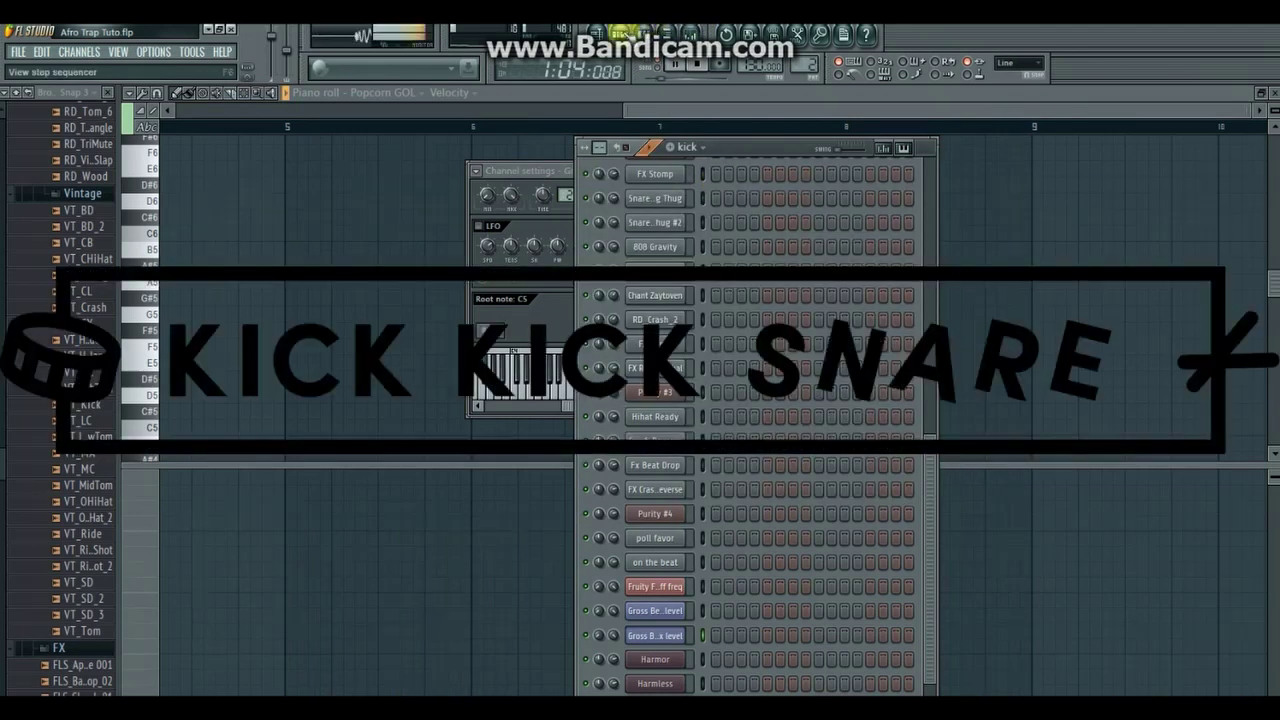
click(620, 34)
click(620, 34)
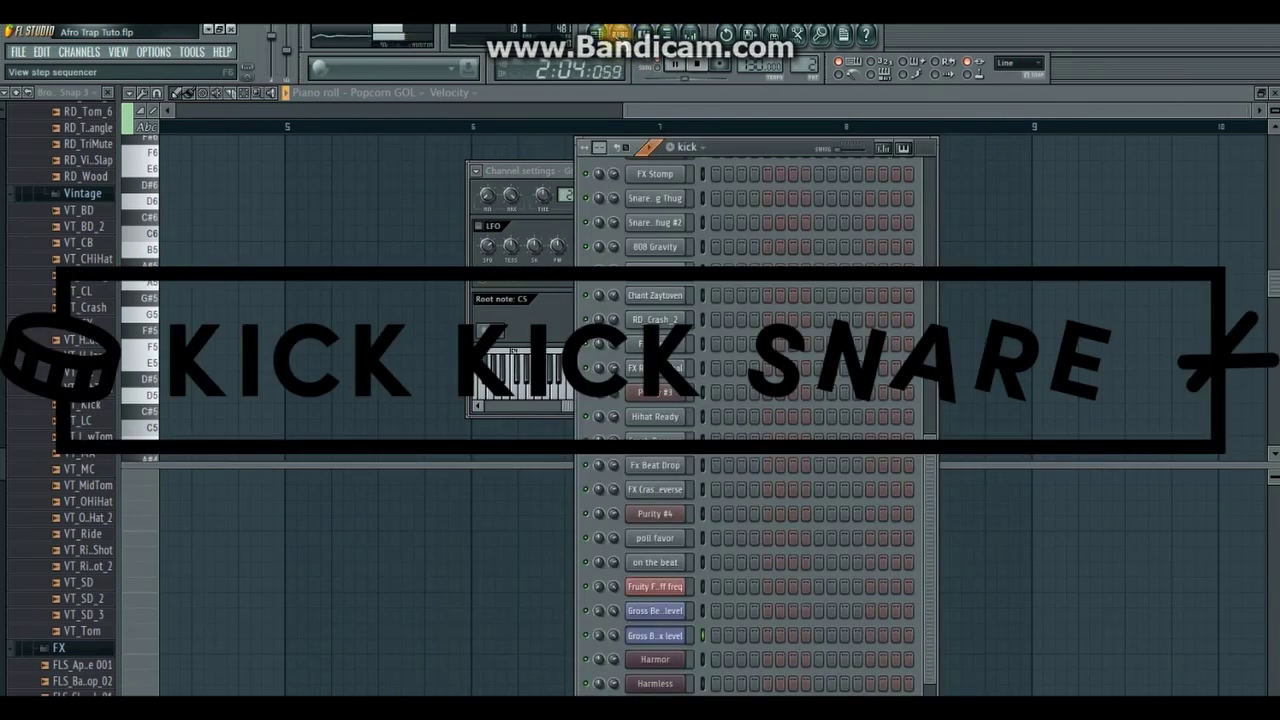
click(600, 34)
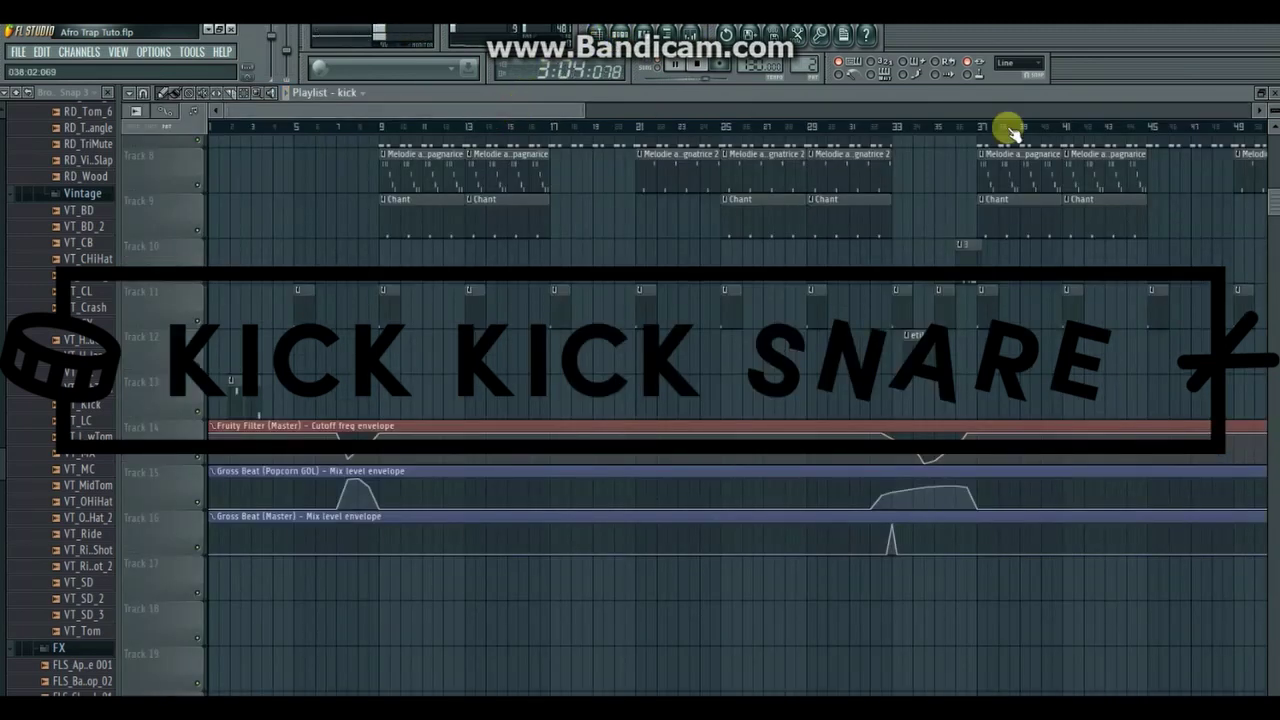
click(620, 34)
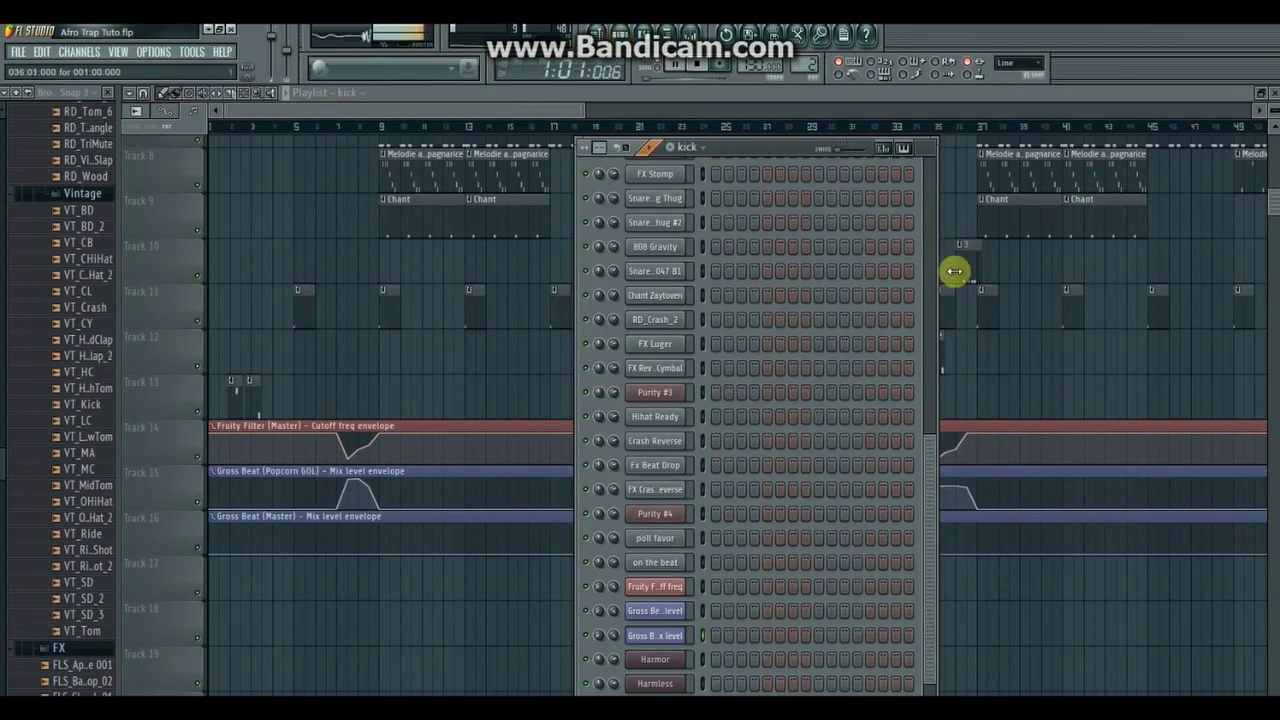
scroll(926, 260, up, 5)
click(837, 323)
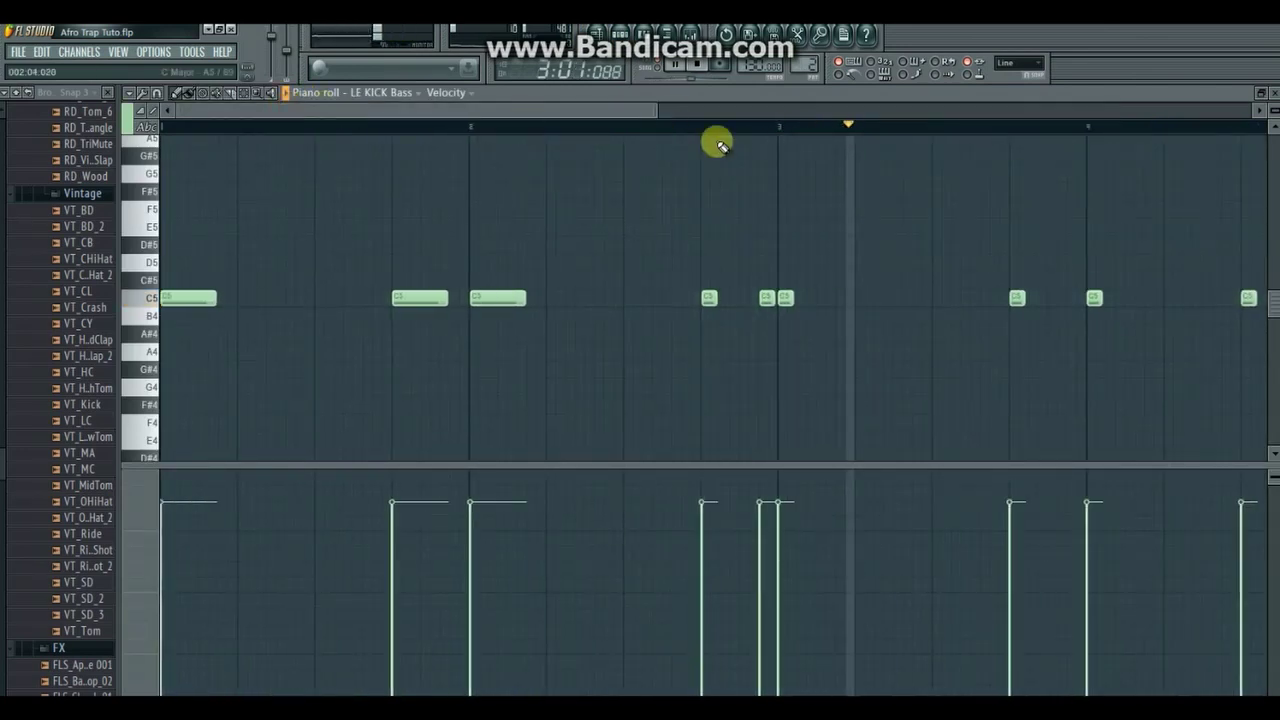
drag(658, 112, 764, 116)
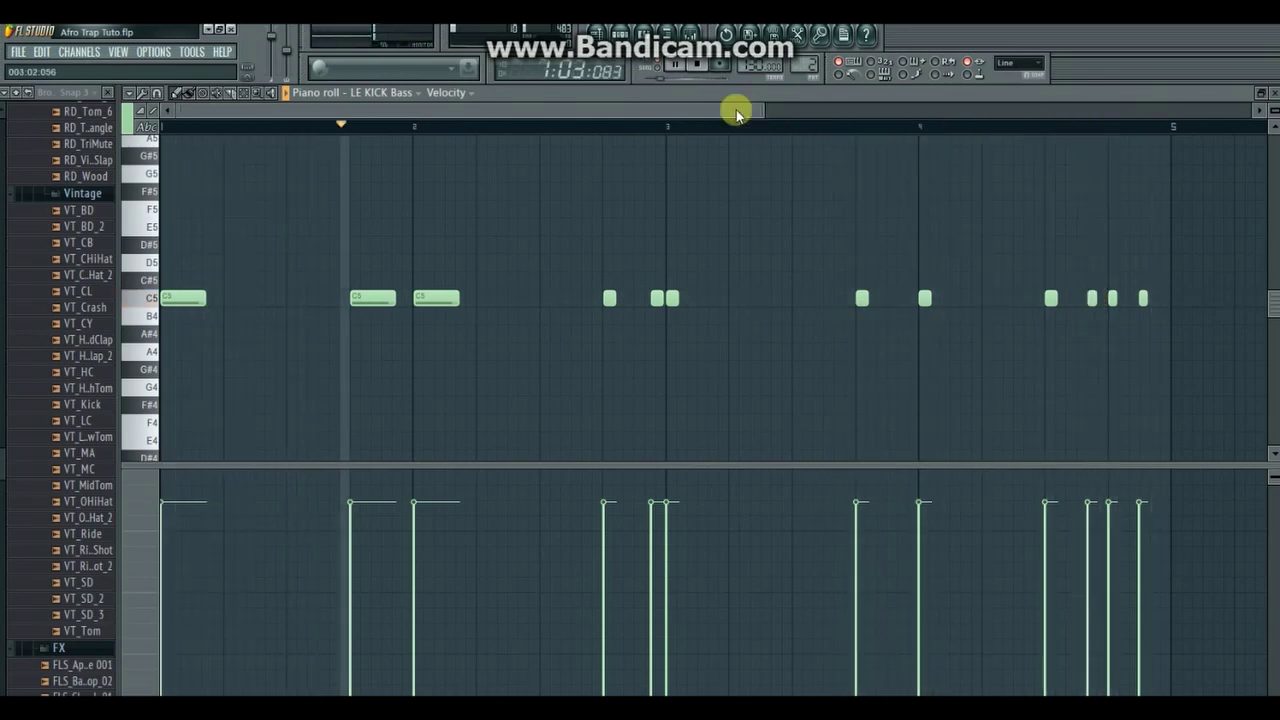
Step: Select the Clap pattern and examine the notes of Snare Drum 009 MC38 808 and Snare Young Thug #2 in the piano roll
click(620, 33)
click(700, 147)
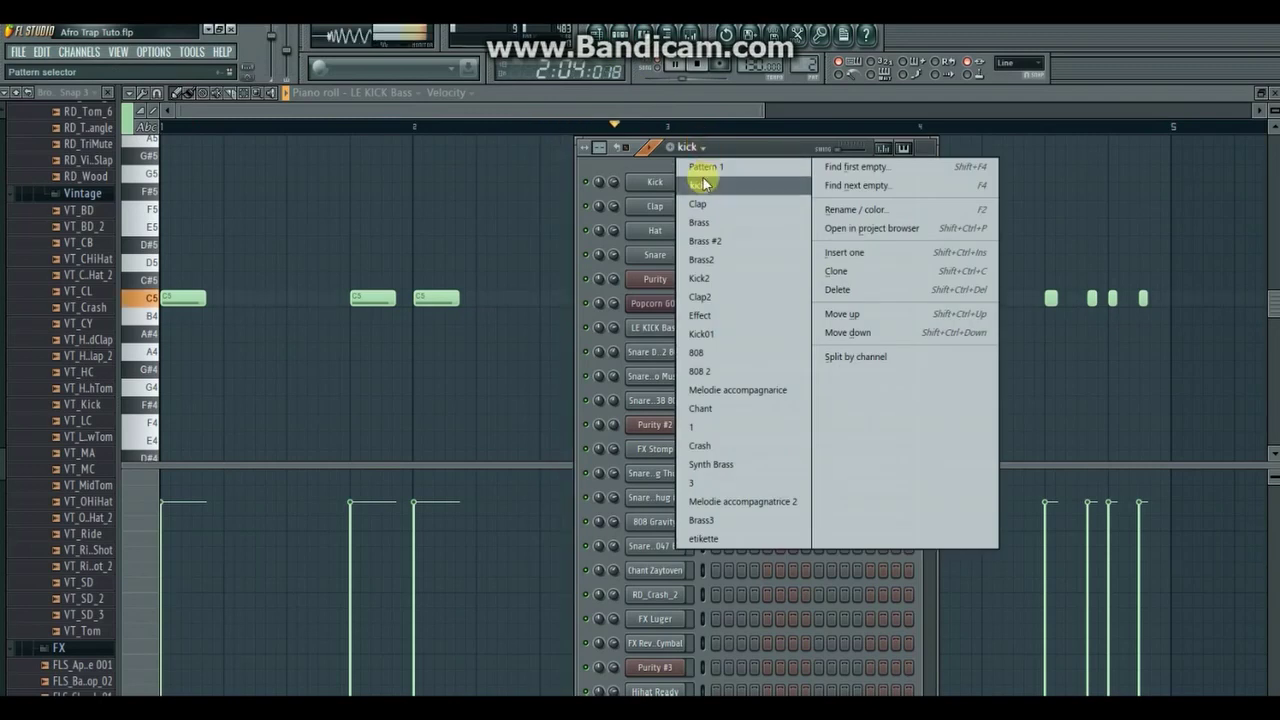
click(700, 207)
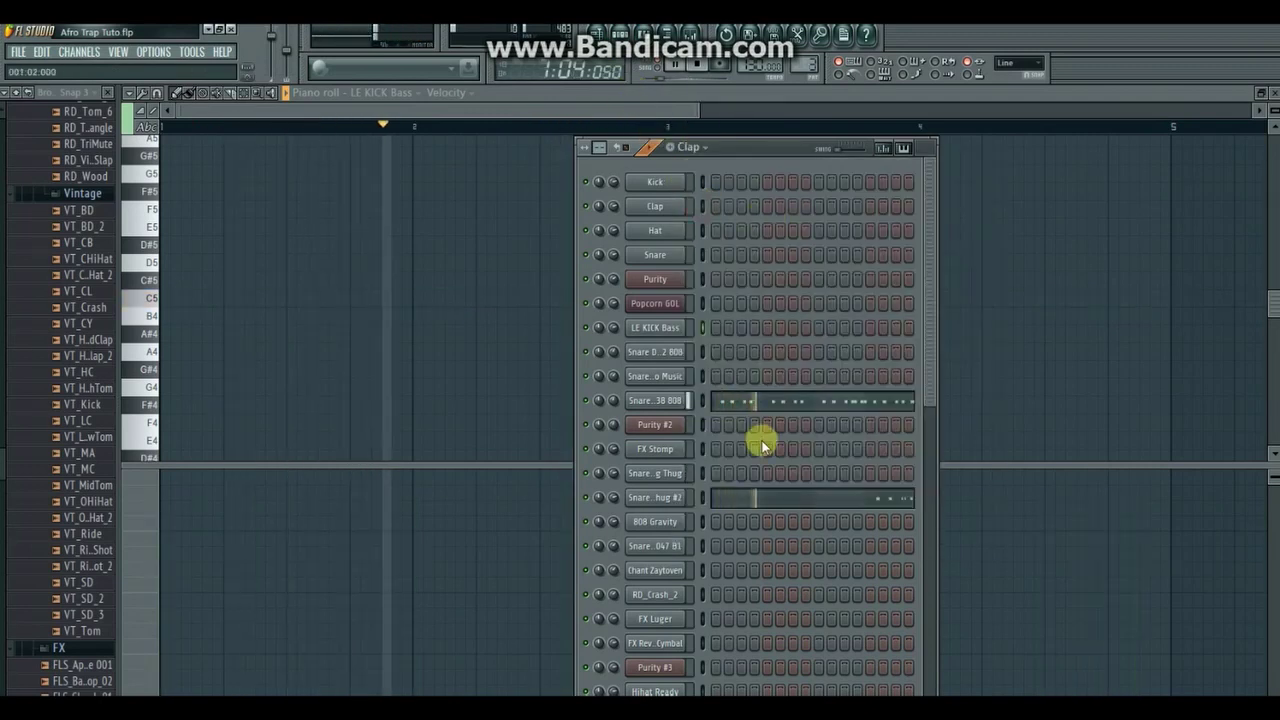
click(790, 410)
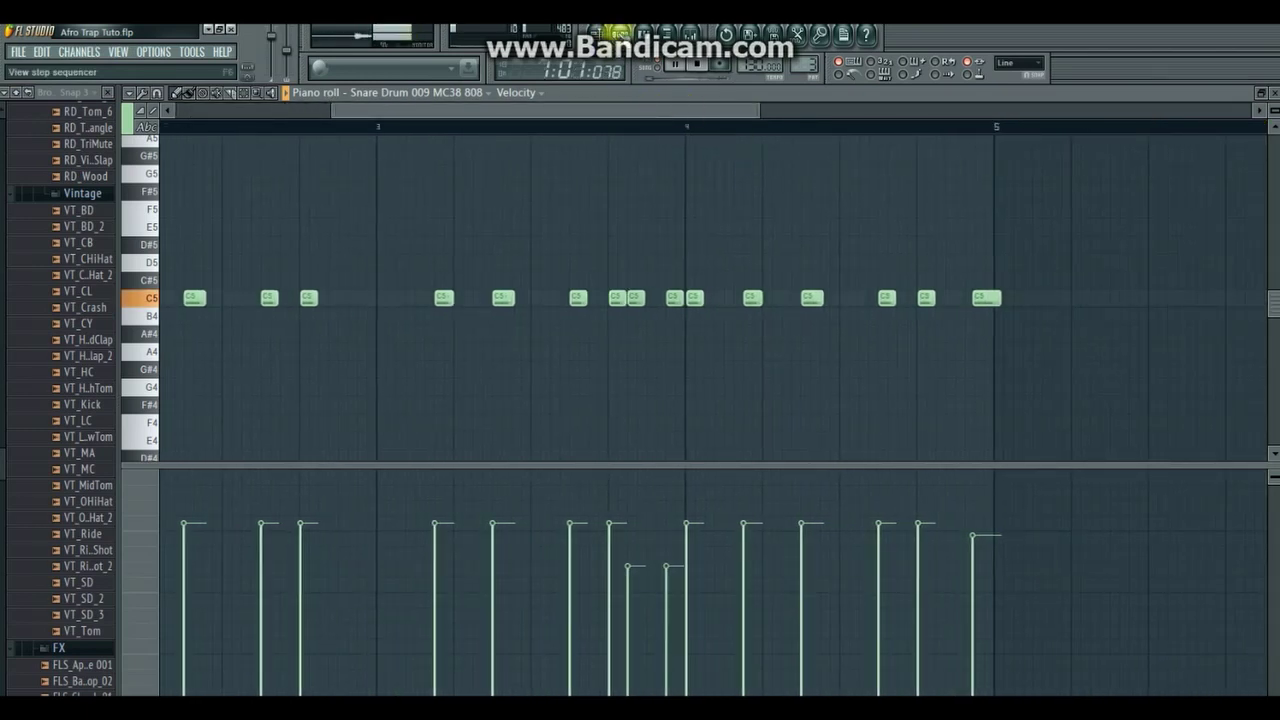
key(F6)
click(867, 503)
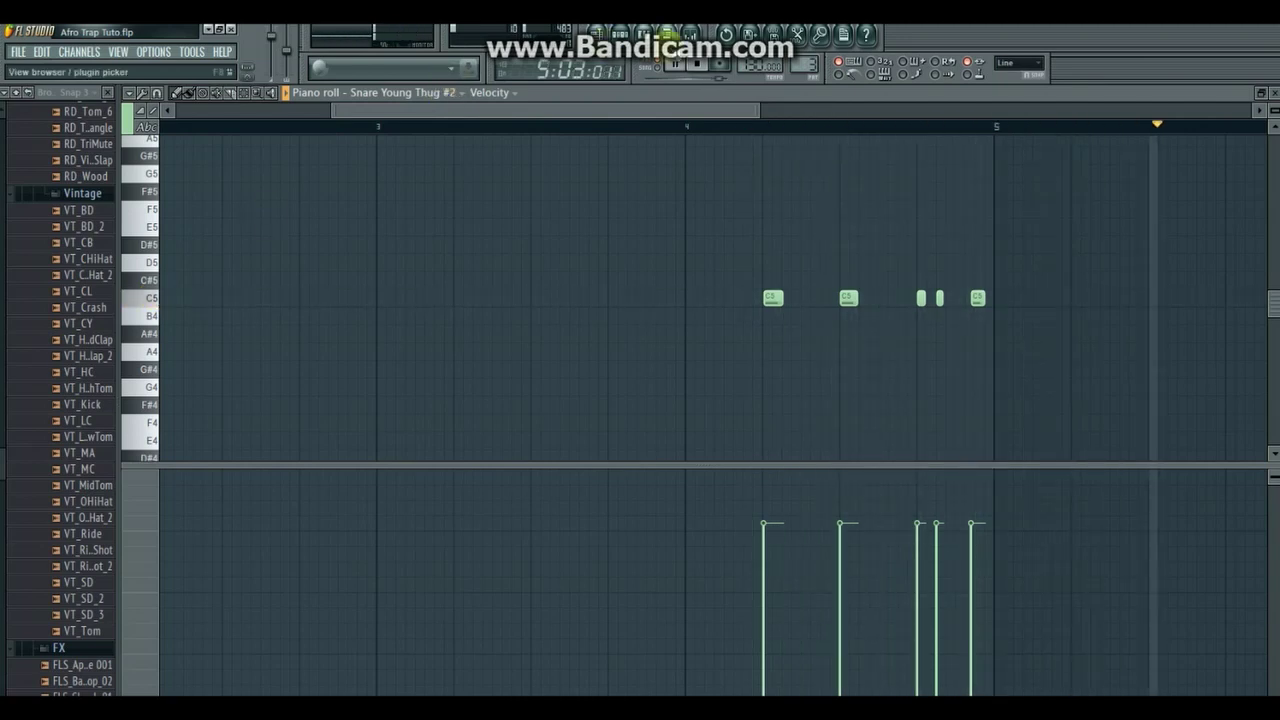
Step: Select the Kick2 pattern to examine its LE KICK Bass steps in the step sequencer
key(F6)
click(690, 148)
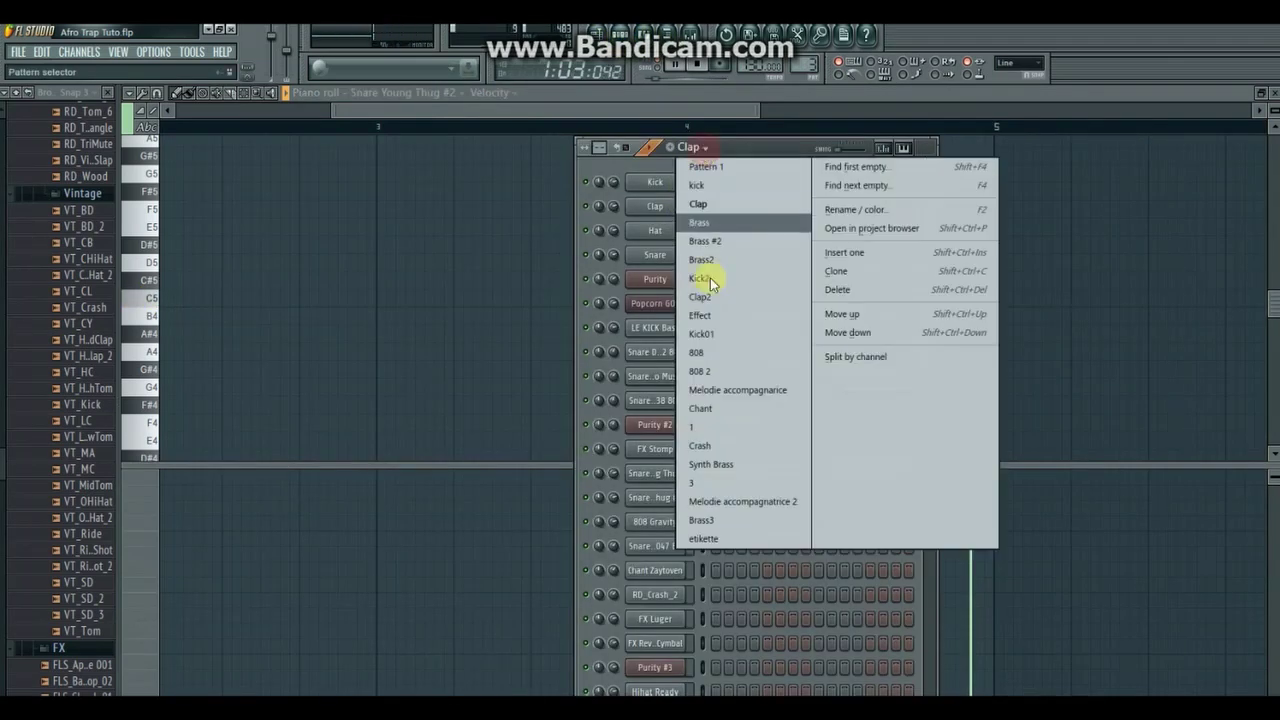
click(700, 278)
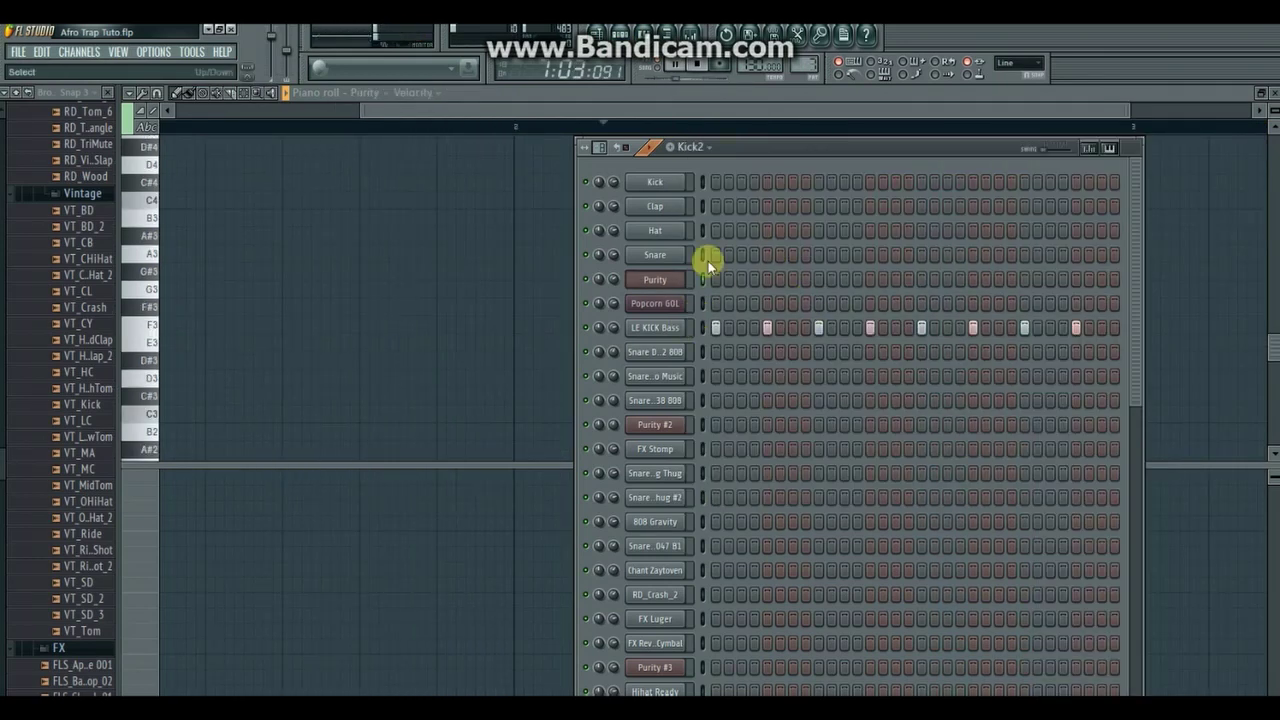
Step: Select the Clap2 pattern and review the Snare Drum 047 B1 notes through bar 5 in the piano roll
click(700, 150)
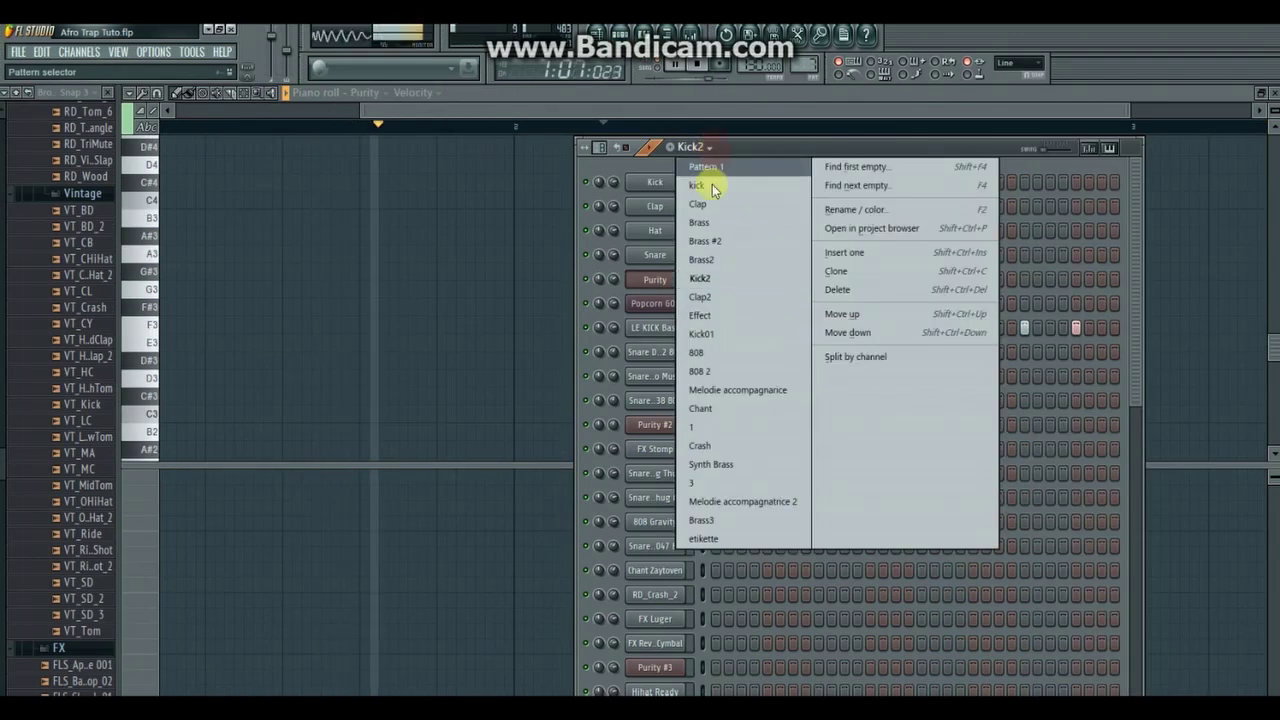
click(705, 297)
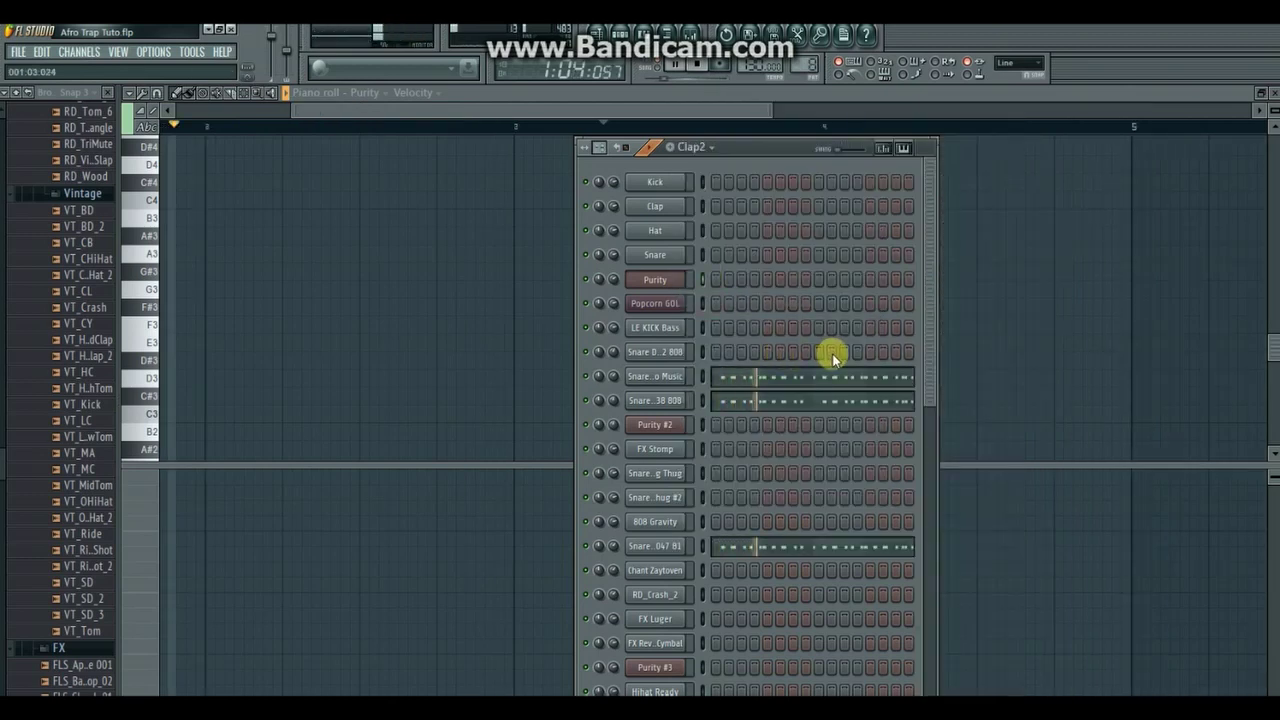
drag(935, 376, 925, 462)
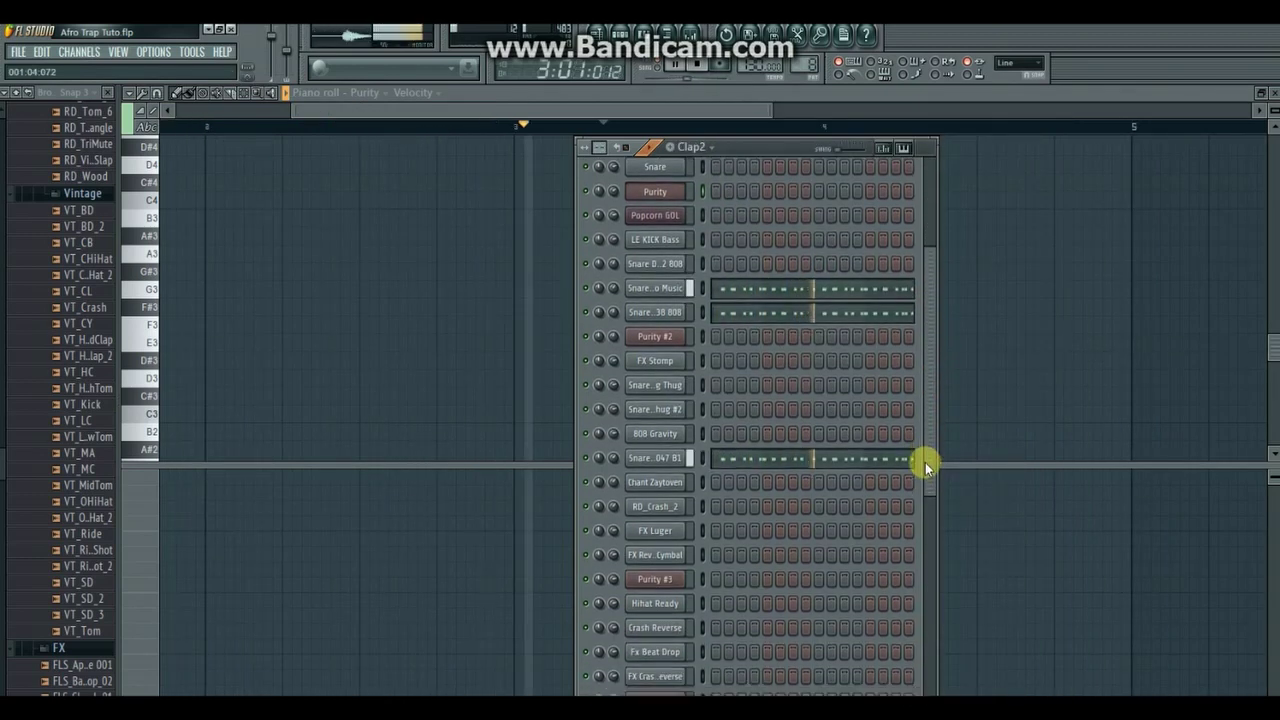
click(885, 462)
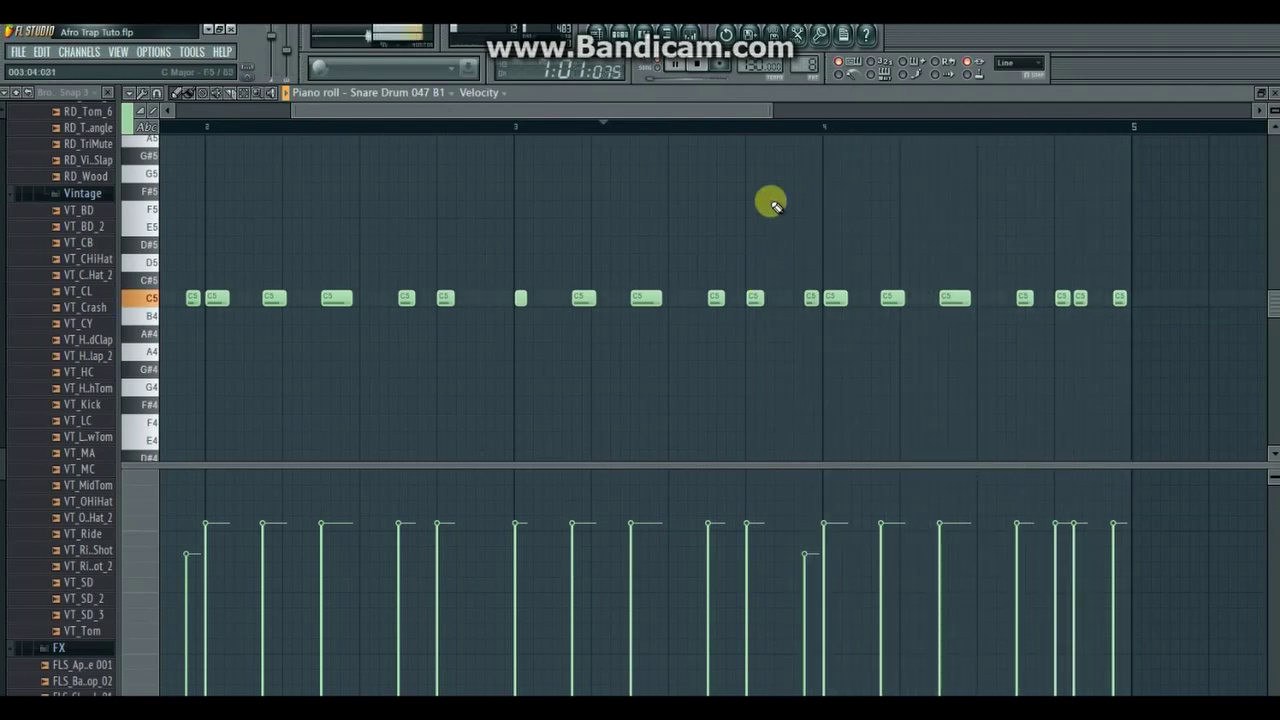
drag(655, 112, 766, 154)
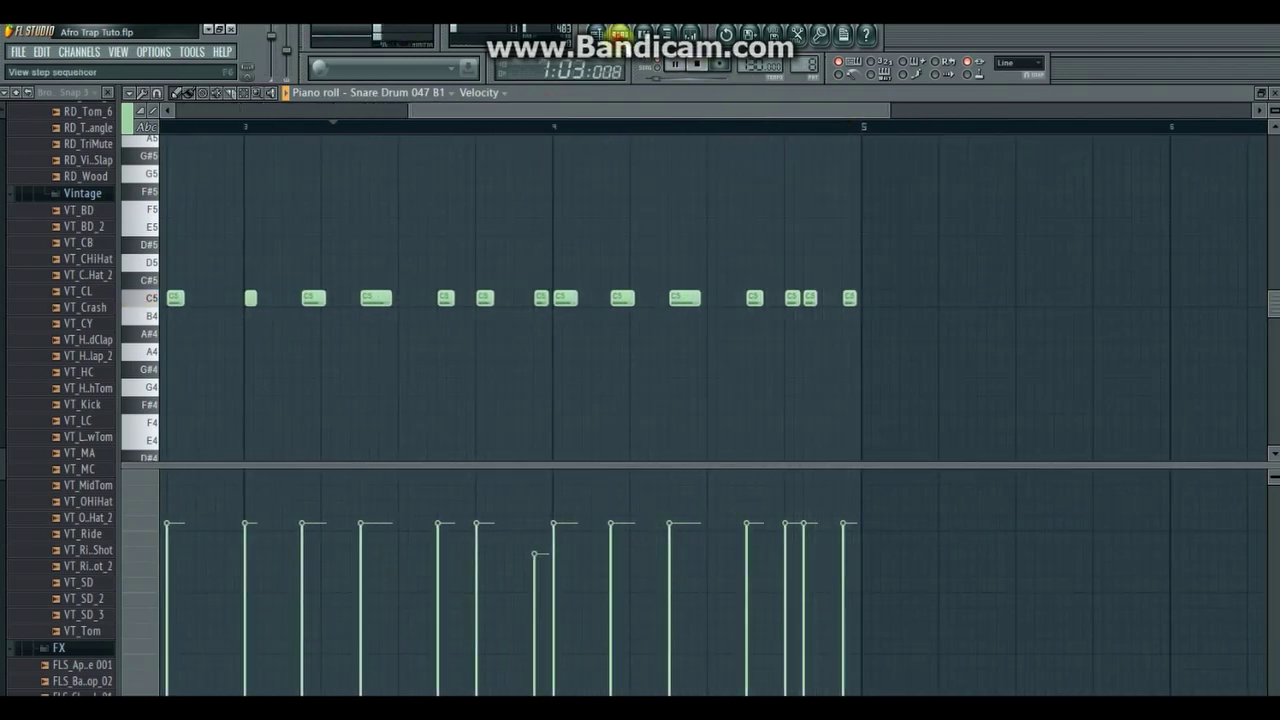
Step: Show the Effect pattern in the step sequencer, followed by the Kick01 pattern
click(620, 35)
click(712, 148)
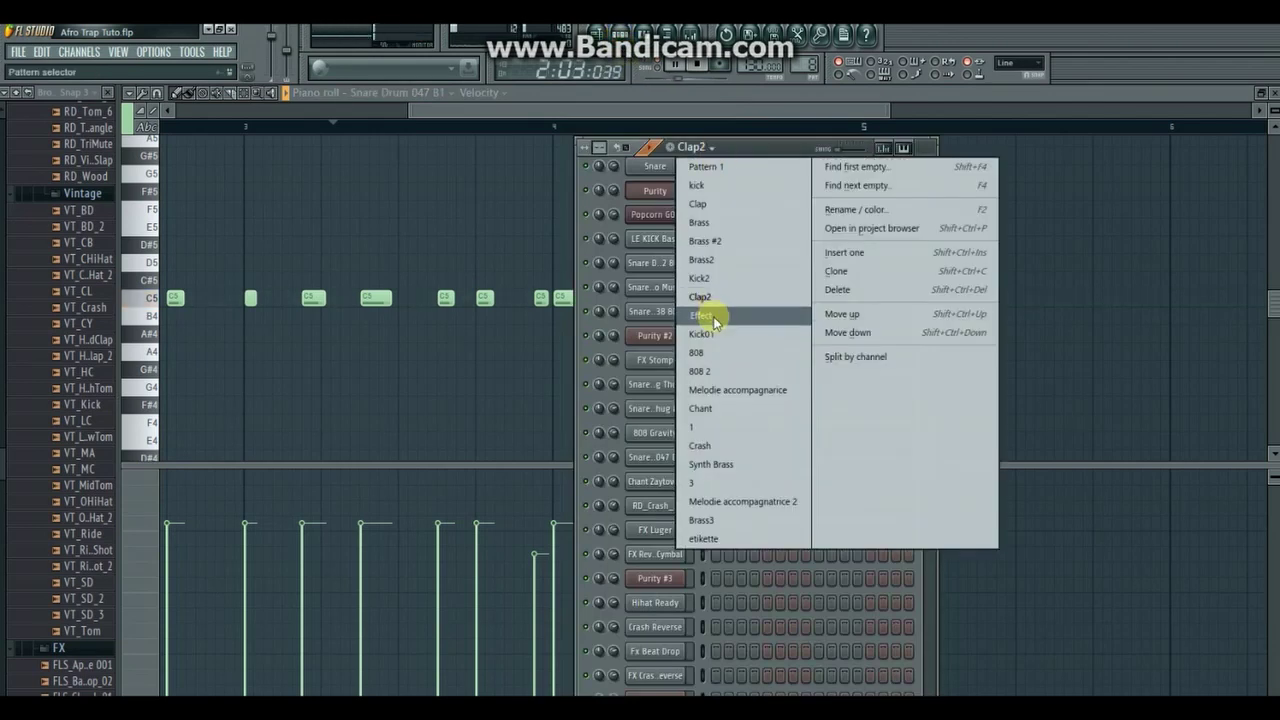
click(704, 315)
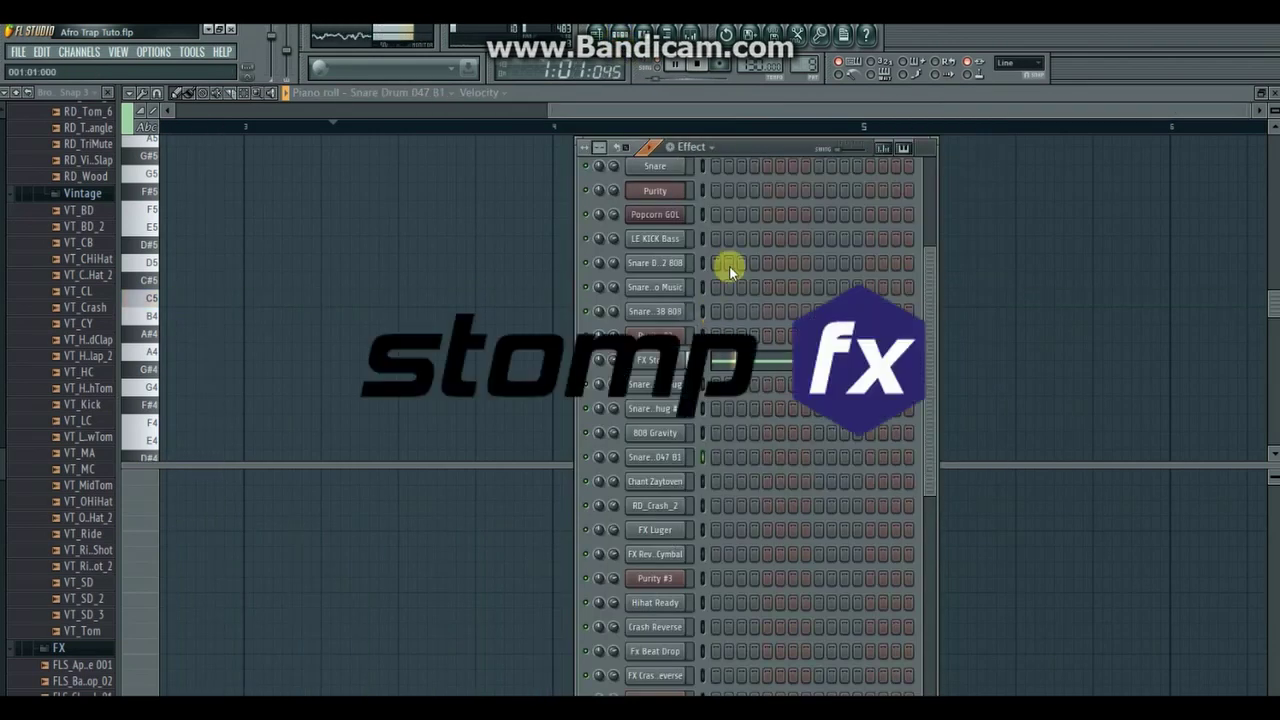
click(714, 150)
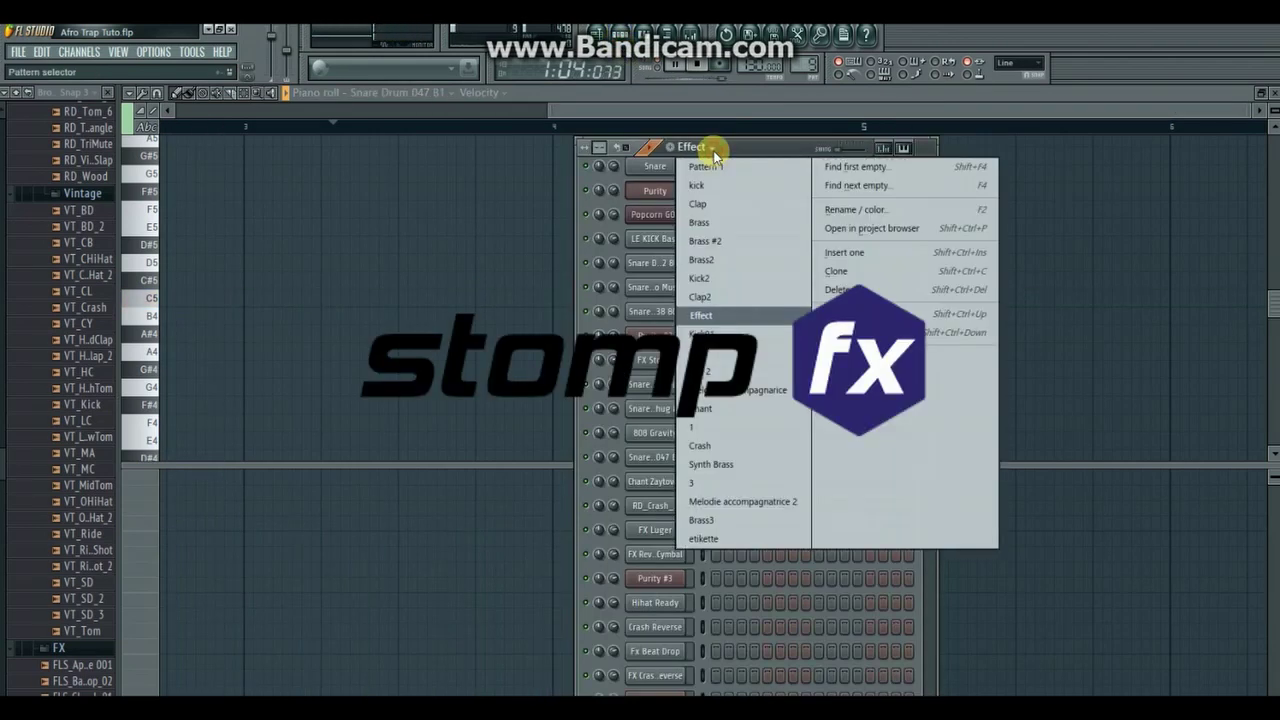
click(697, 333)
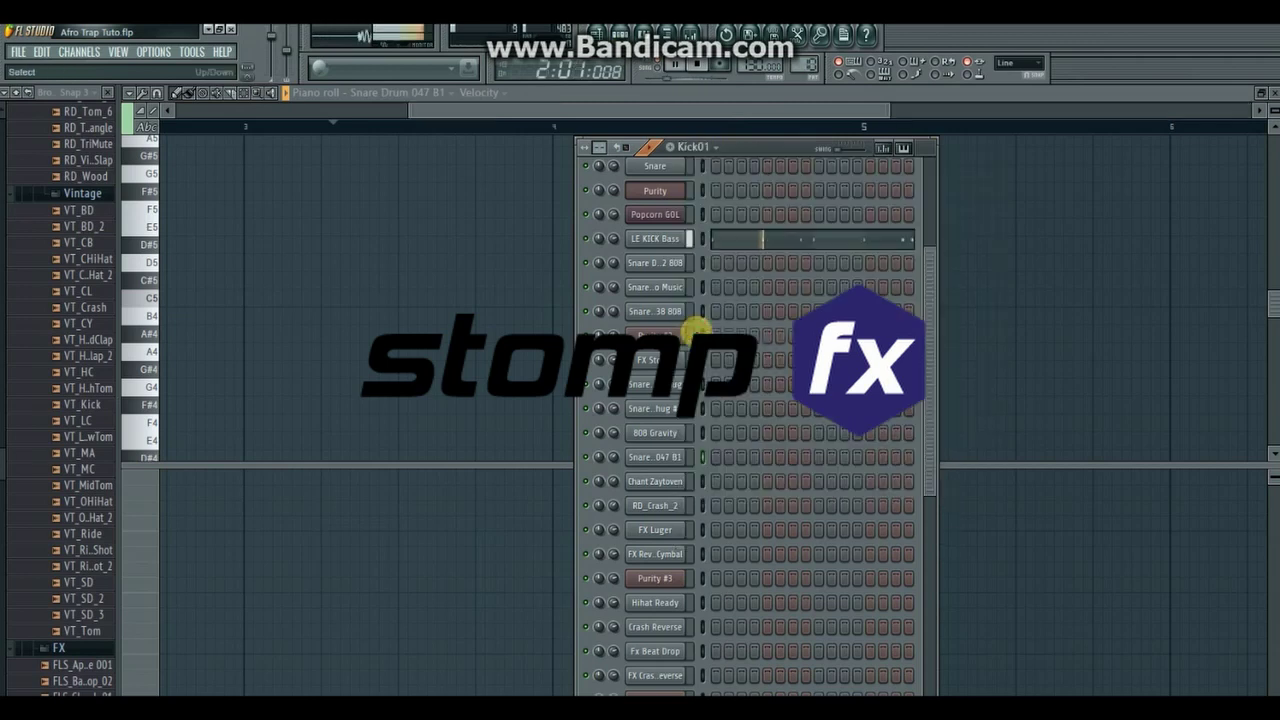
Step: Select the 808 pattern and examine the 808 Gravity notes in the piano roll
click(719, 149)
click(737, 352)
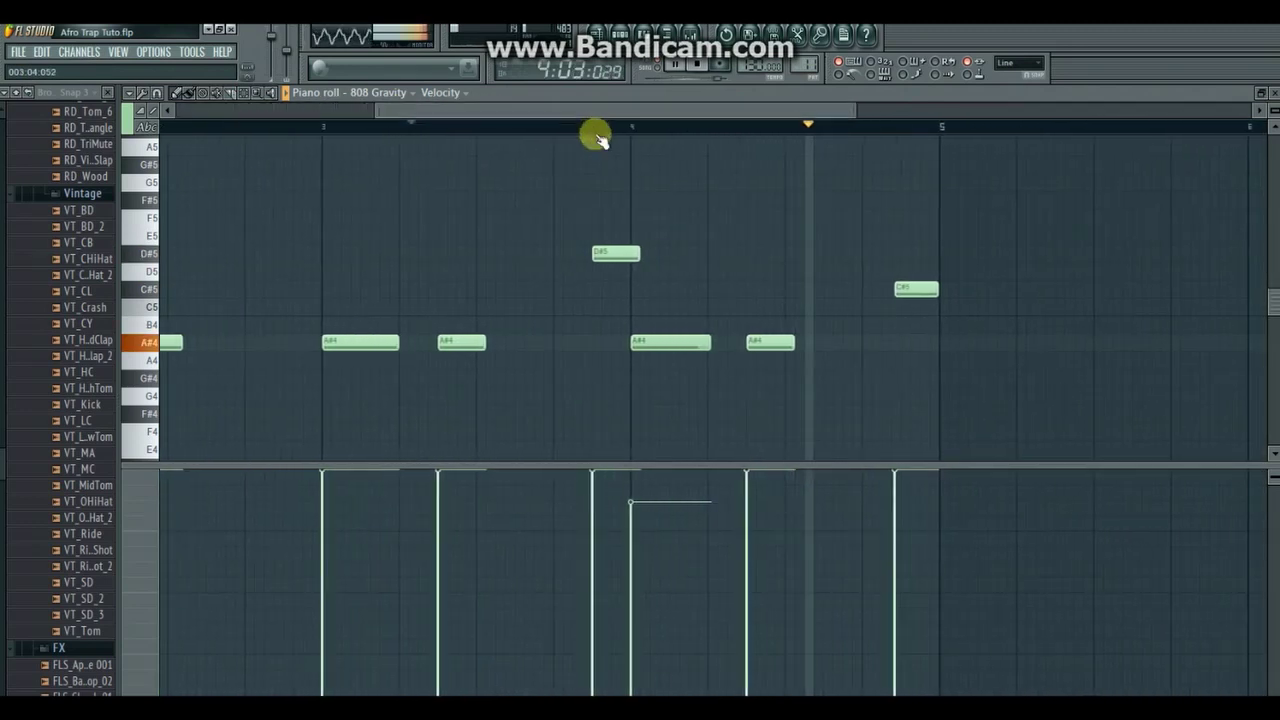
click(620, 35)
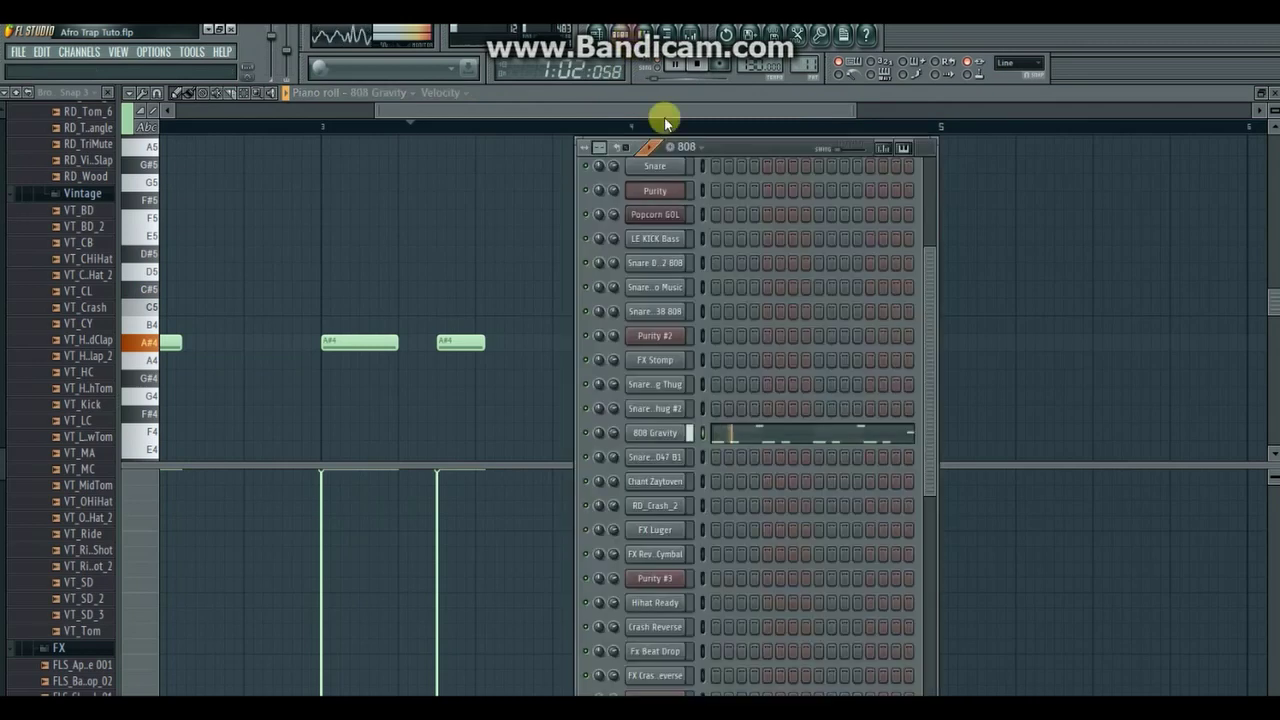
Step: Select the 808 2 pattern and review its 808 Gravity notes through bar 5 in the piano roll
click(705, 149)
click(729, 372)
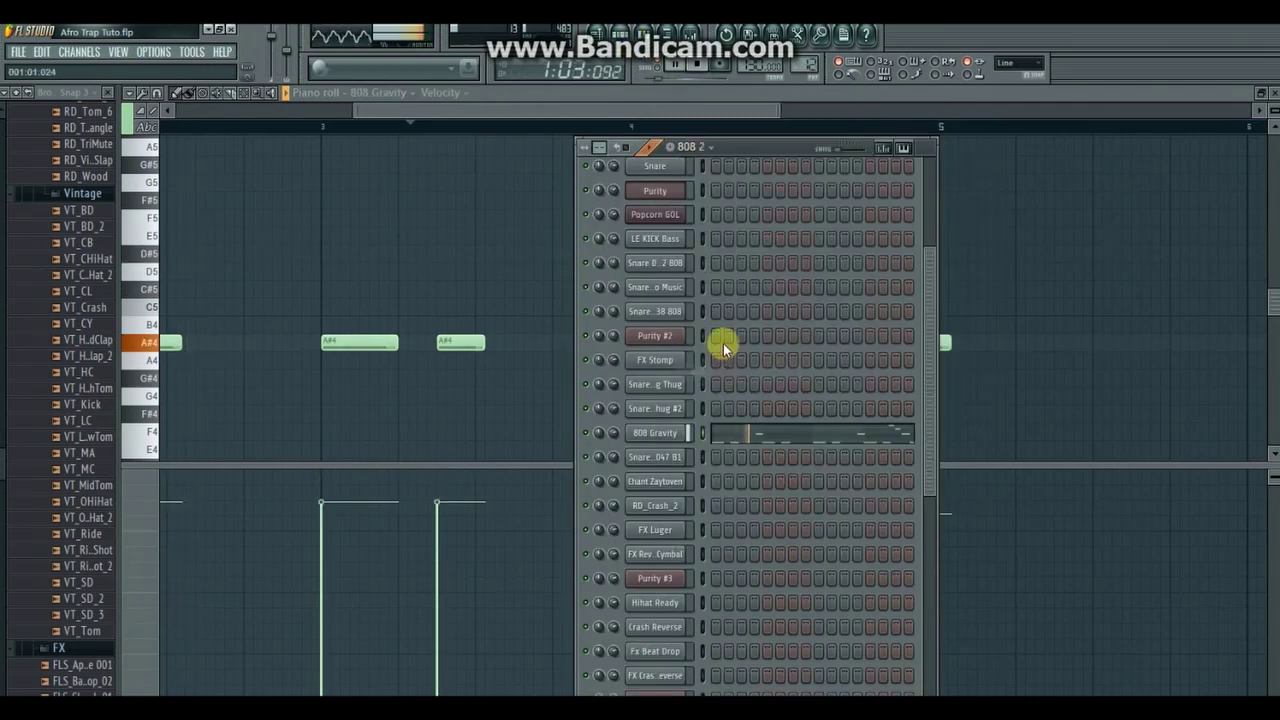
click(688, 114)
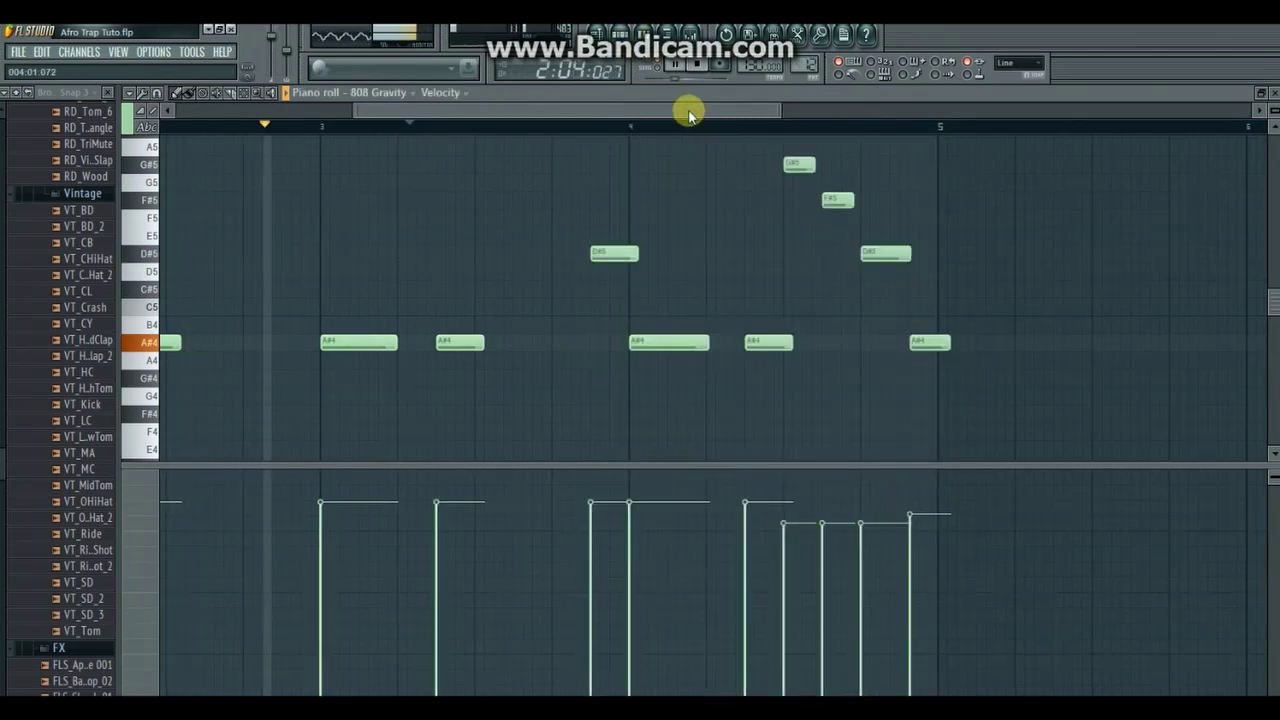
drag(684, 113, 726, 114)
key(F6)
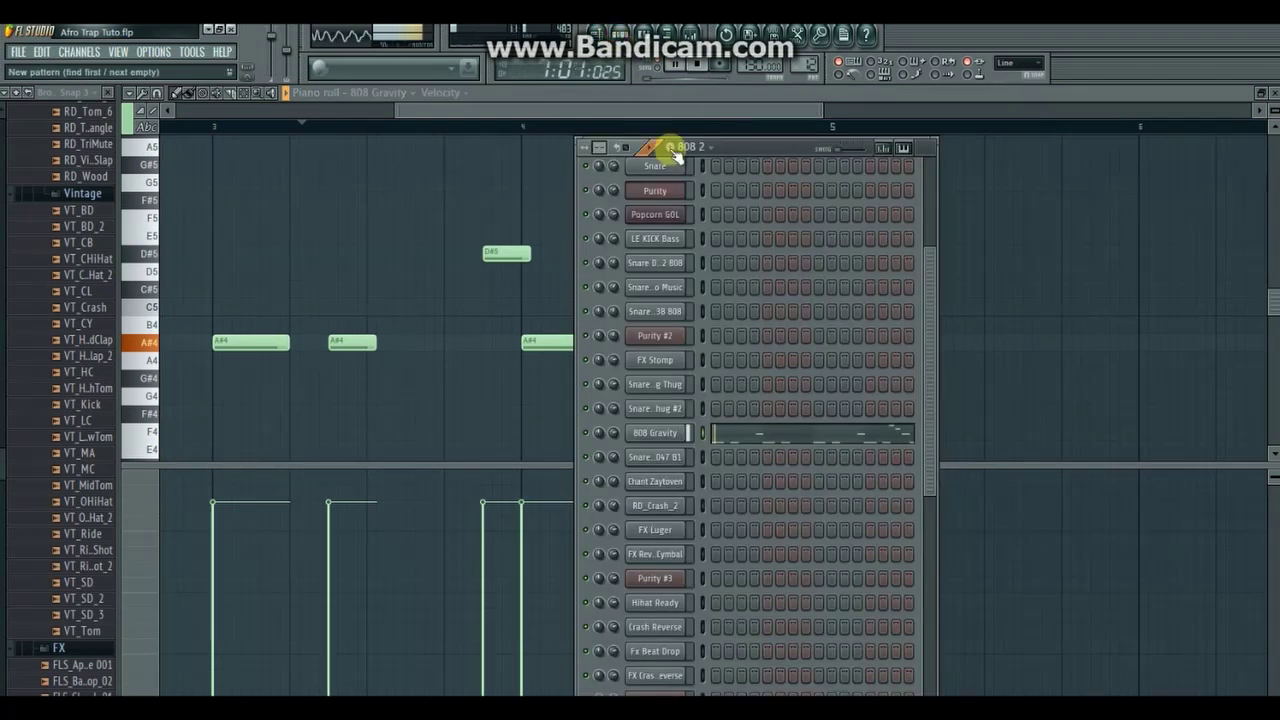
Step: Select the Melodie accompagnance pattern and review the Popcorn GOL notes across its bars in the piano roll
click(710, 149)
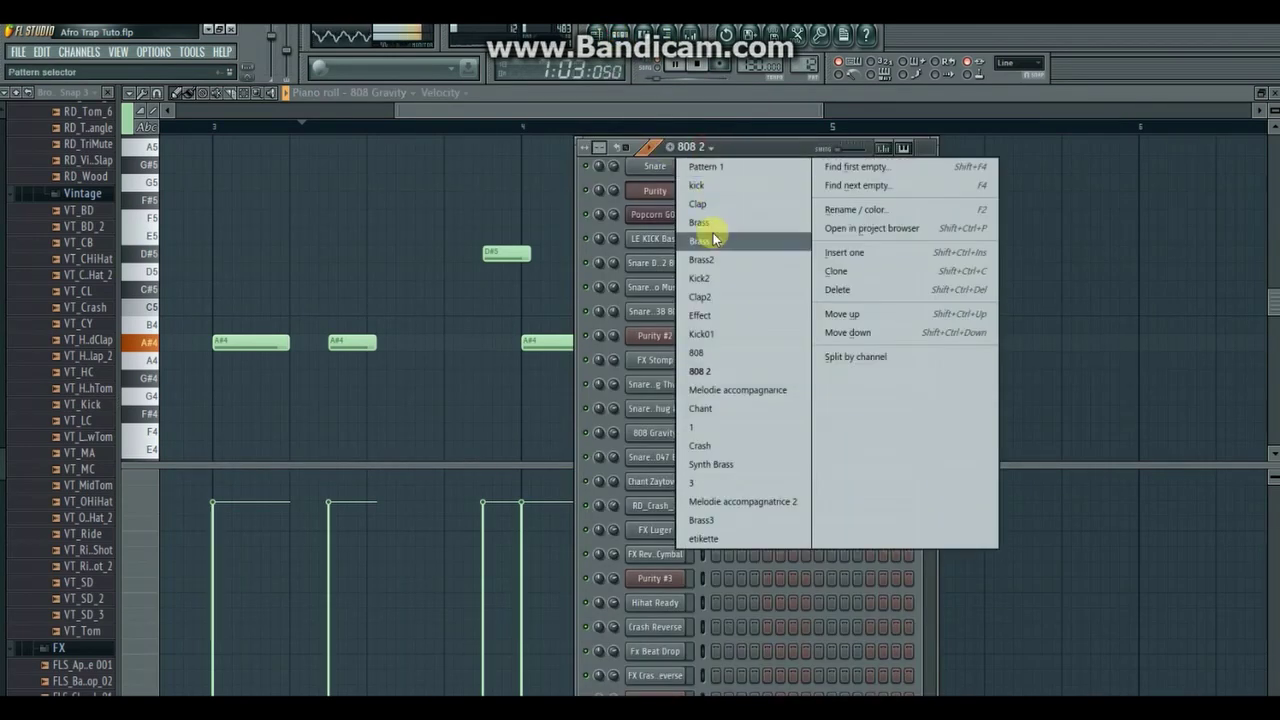
click(720, 392)
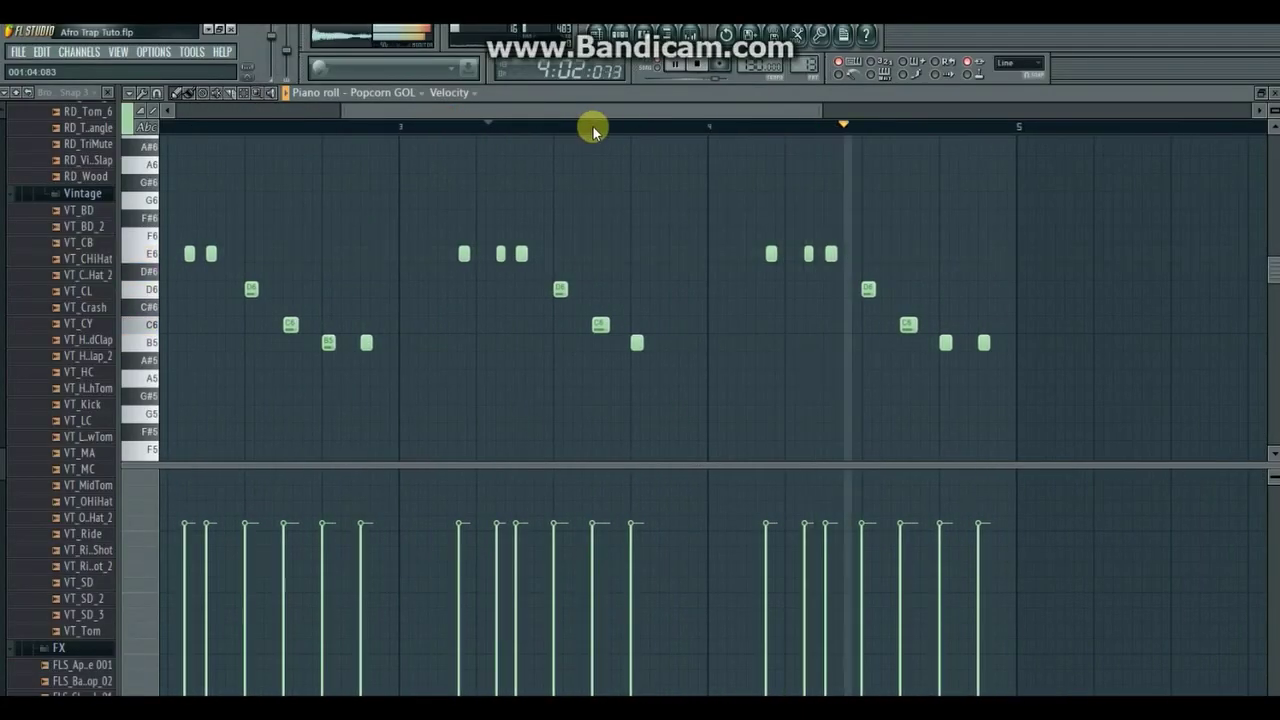
drag(592, 125, 443, 120)
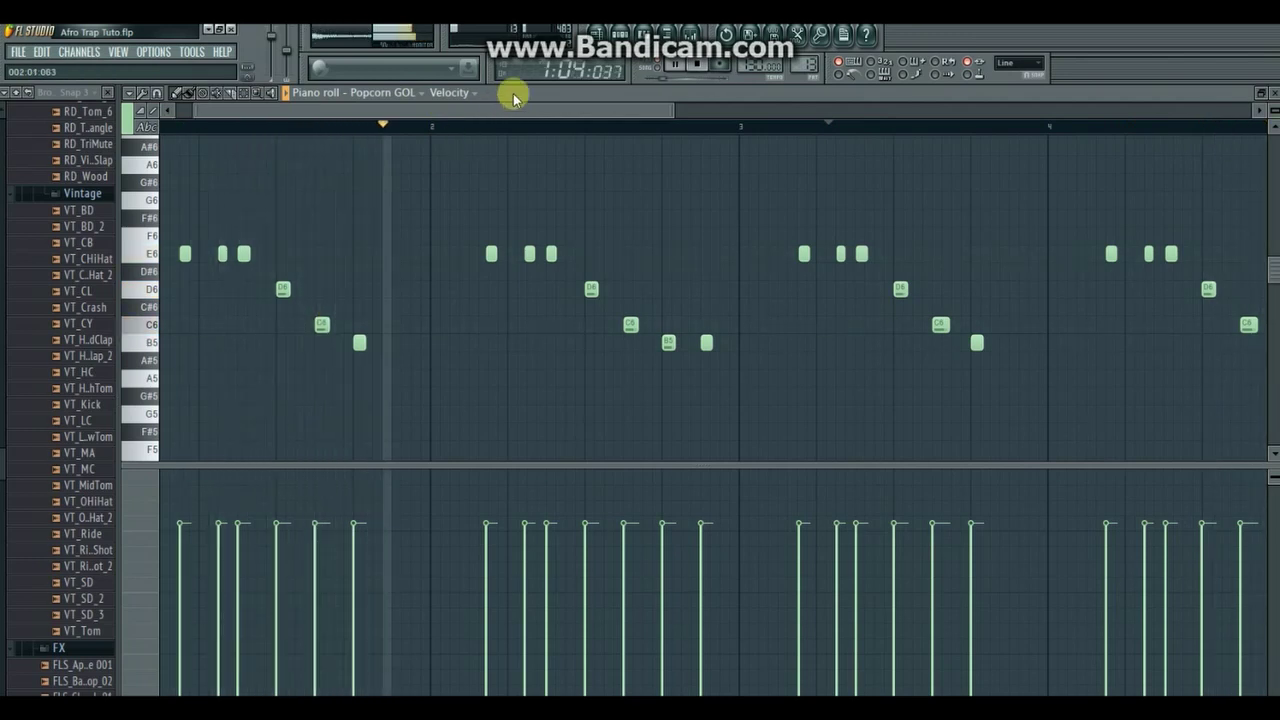
drag(512, 110, 600, 86)
Step: Show the Harmless synth settings of the Popcorn GOL channel, then close the plugin window
key(F6)
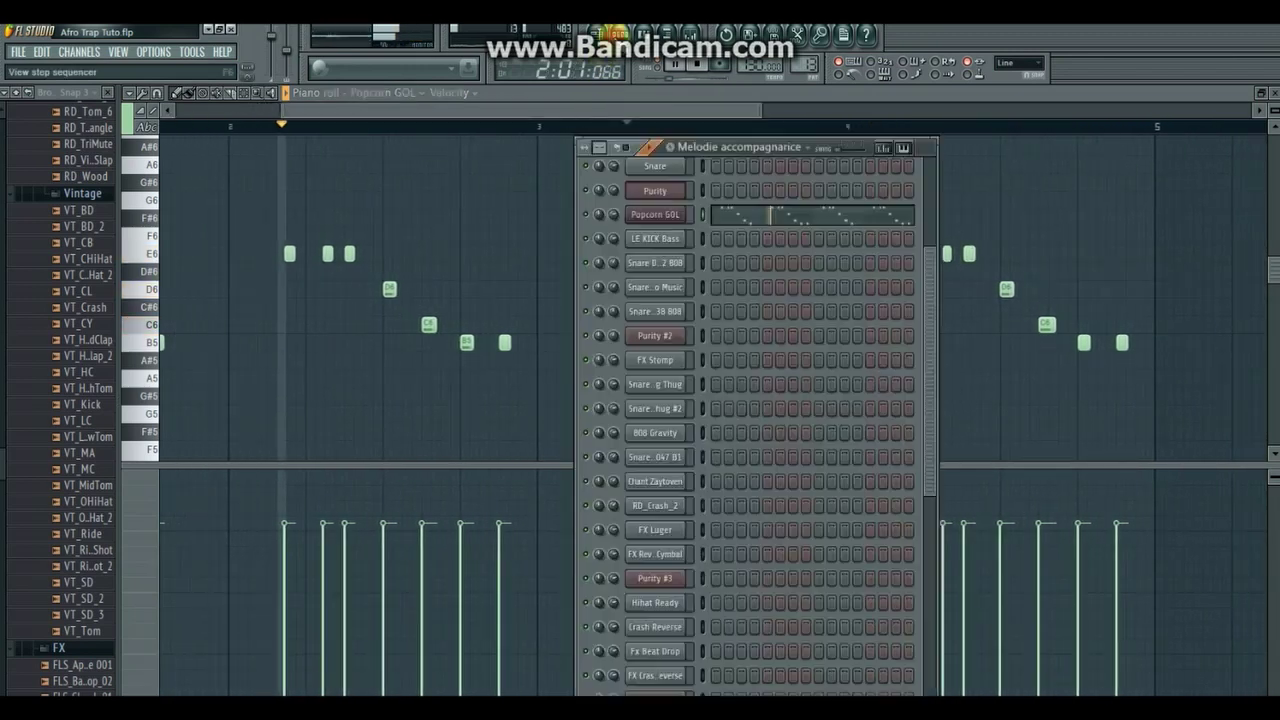
click(668, 212)
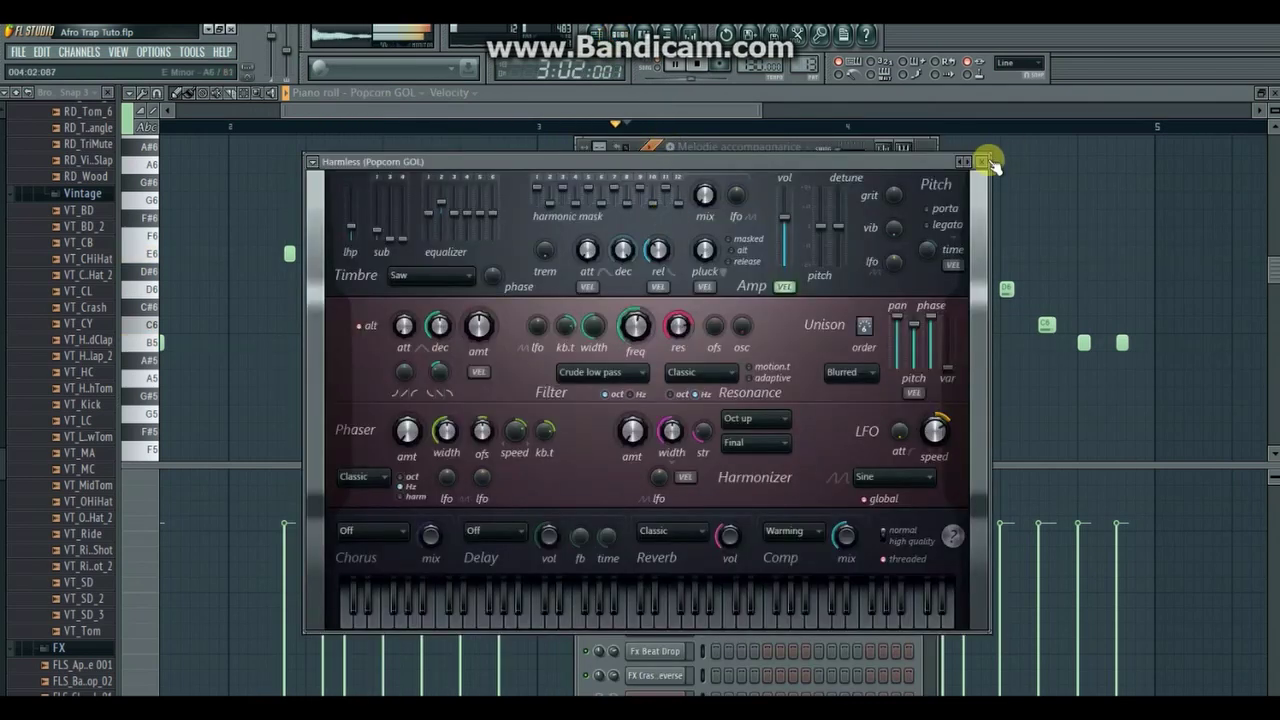
click(984, 163)
Step: Select the Chant pattern and examine the Chant Zaytoven notes in the piano roll
click(810, 147)
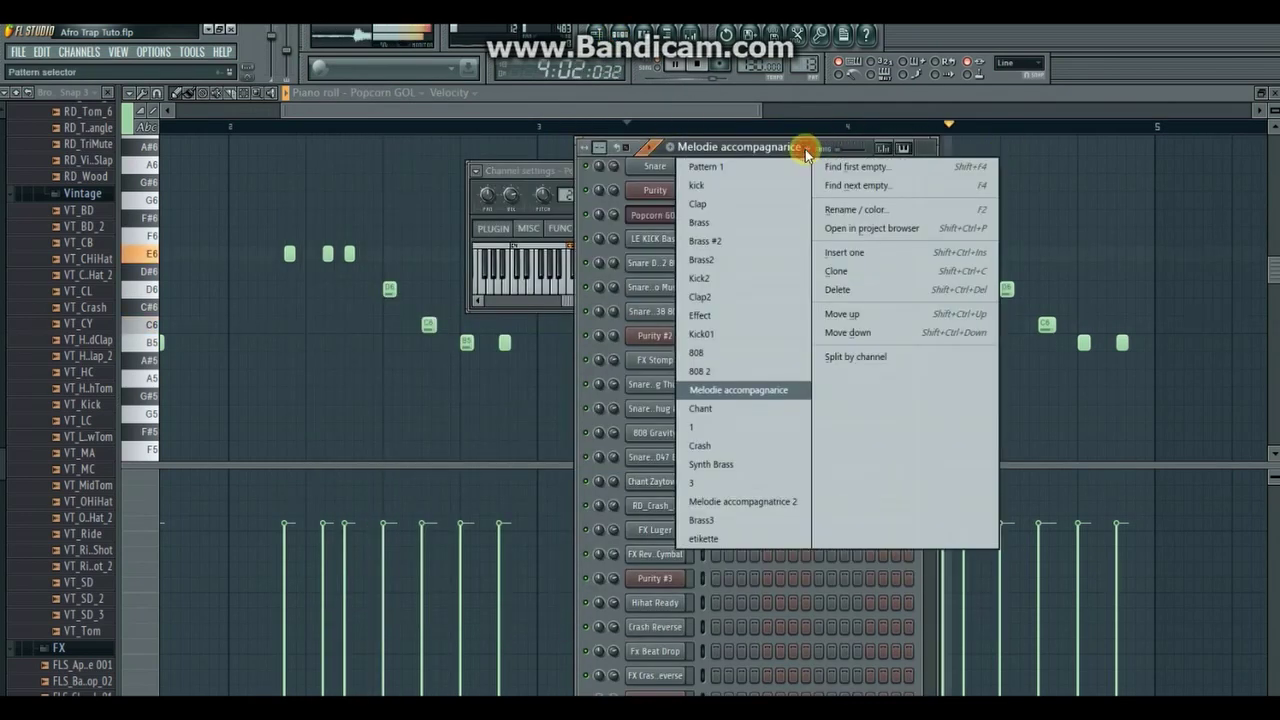
click(731, 409)
click(712, 147)
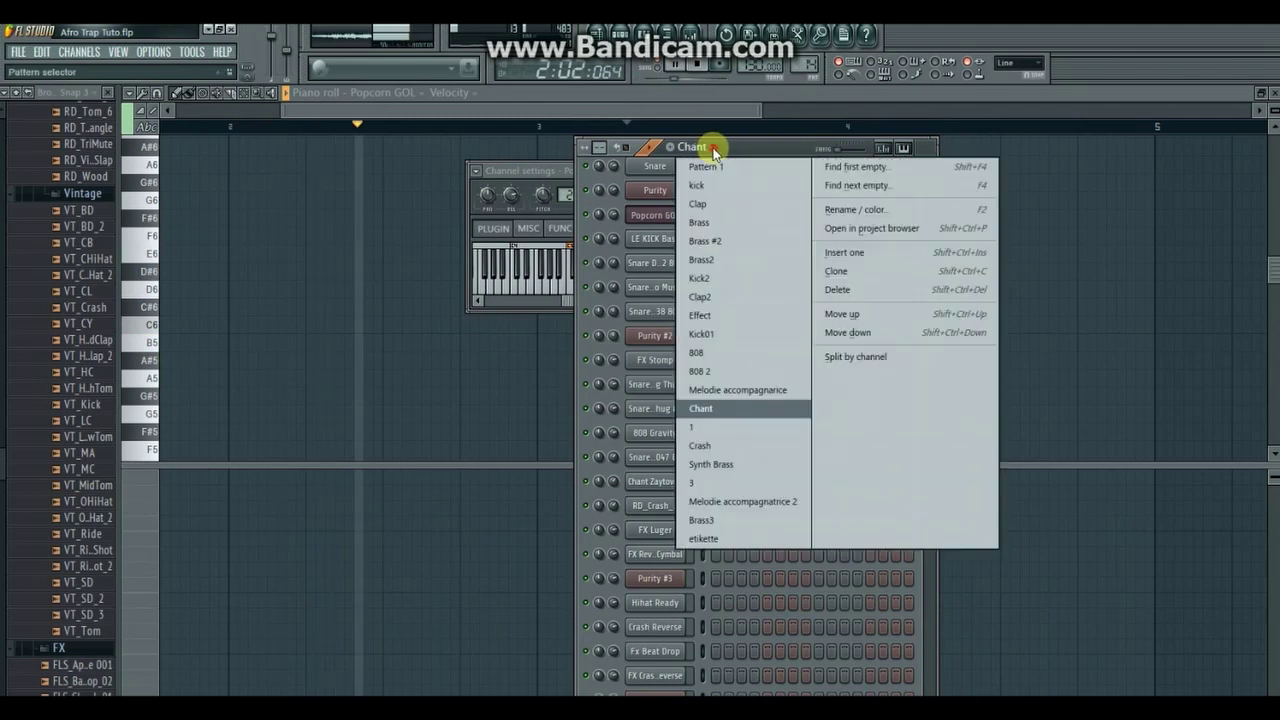
click(614, 122)
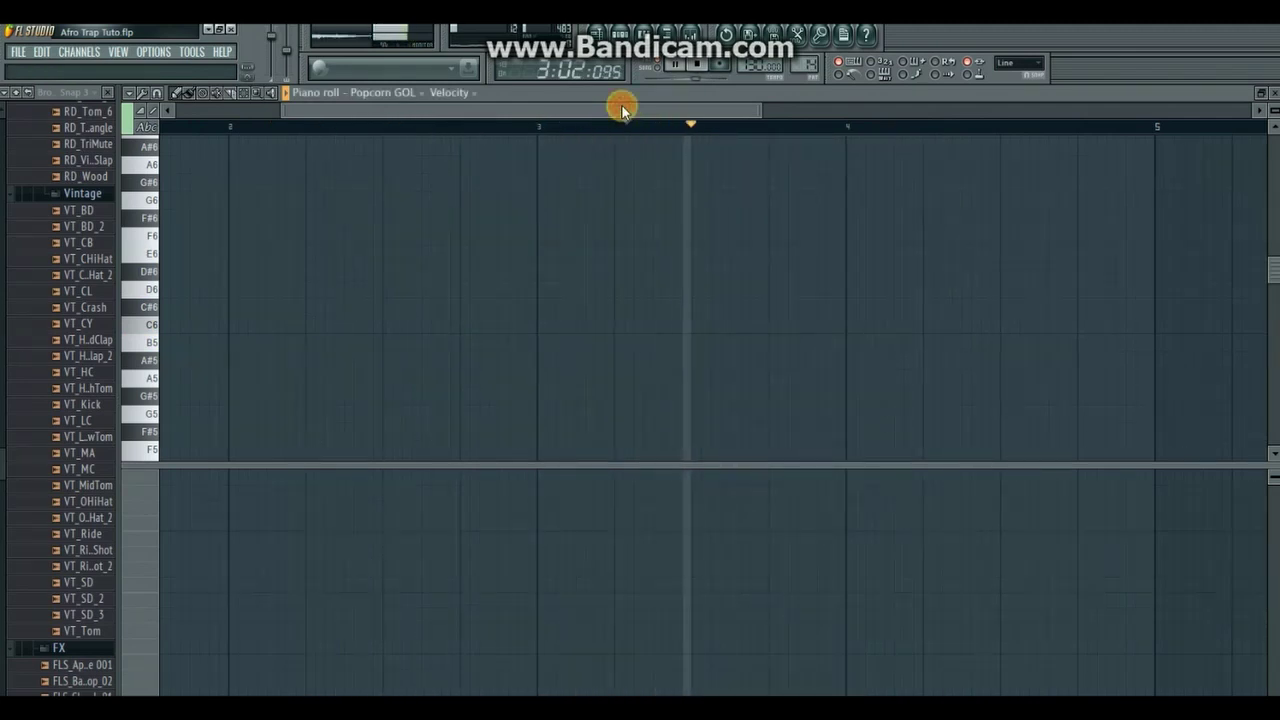
click(626, 39)
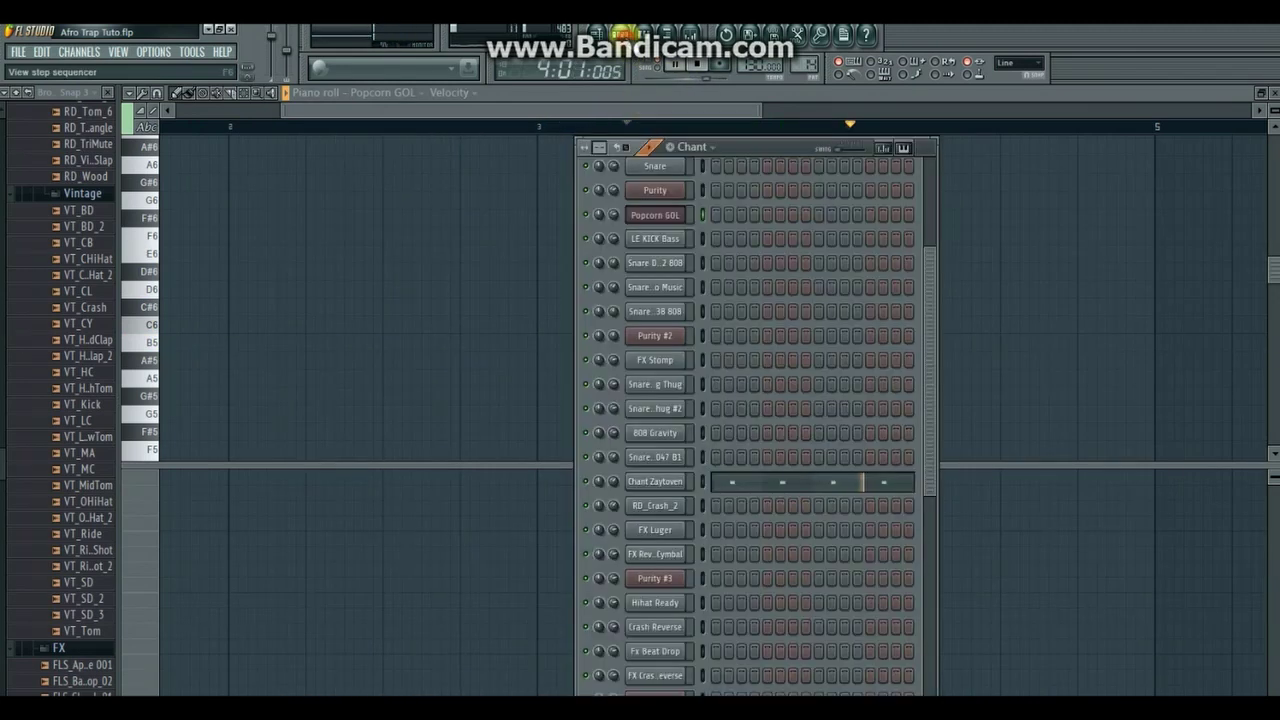
click(829, 481)
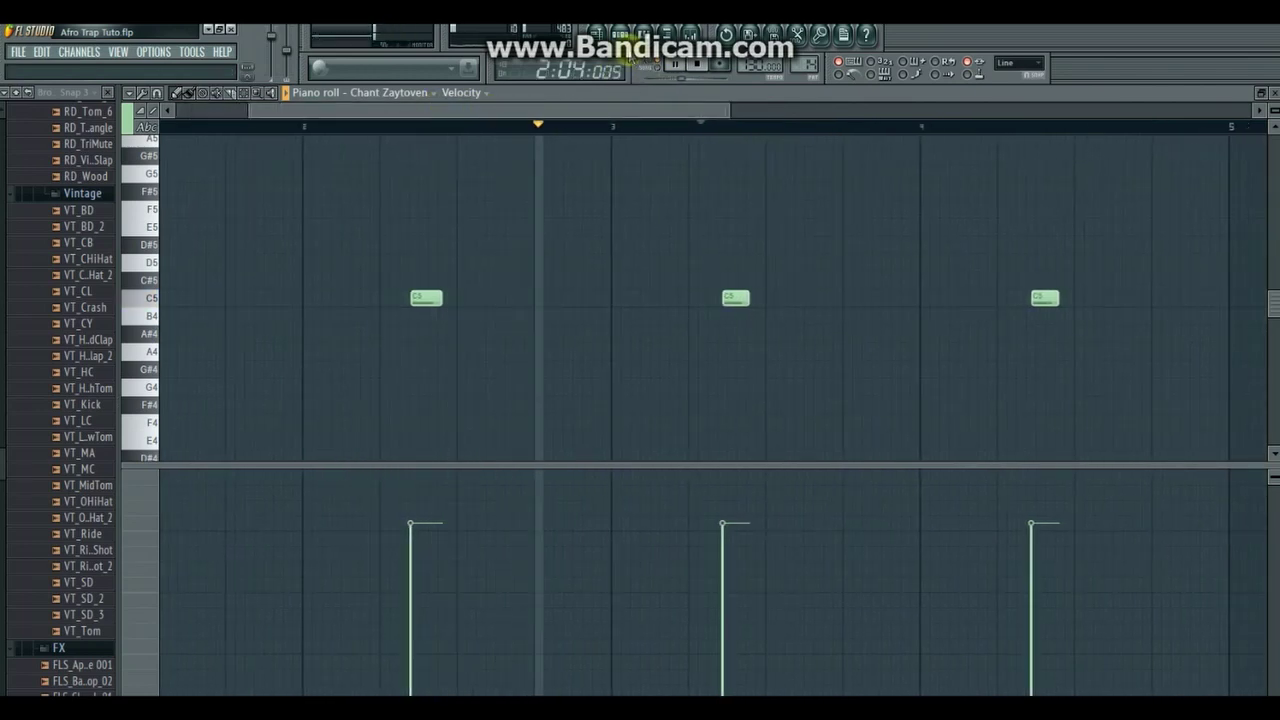
click(621, 36)
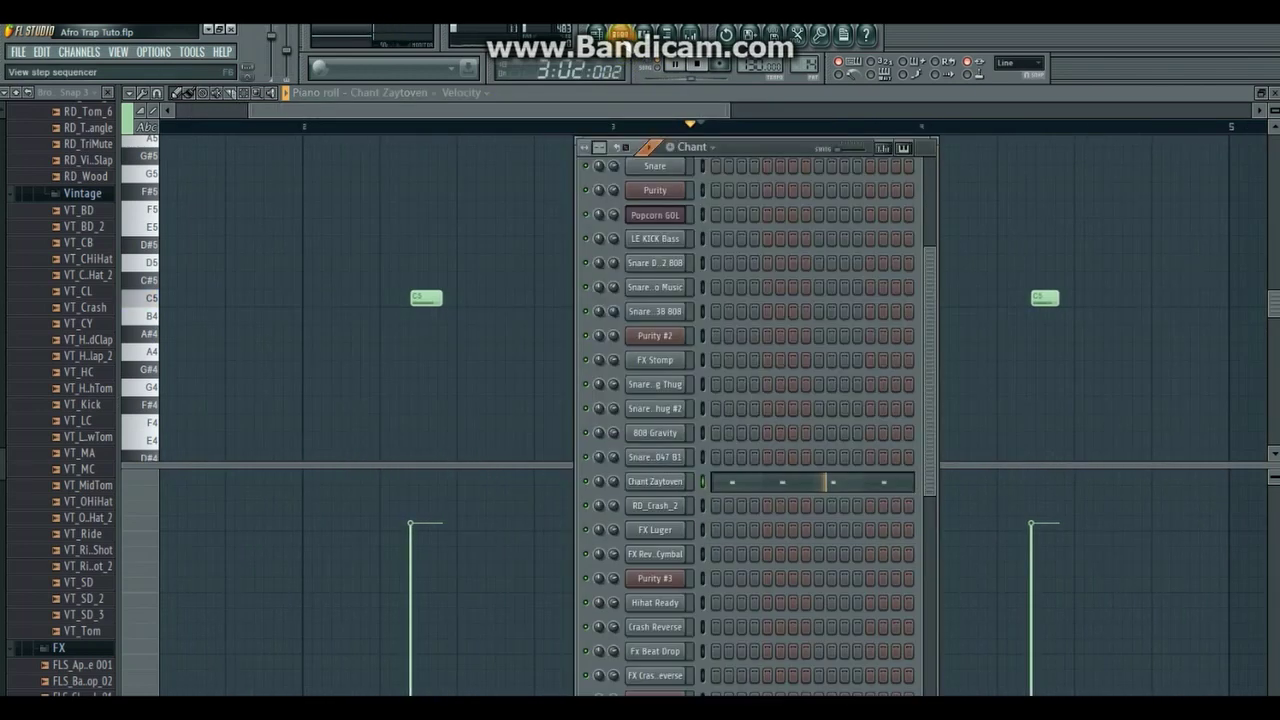
Step: Show pattern 1 with its LE KICK Bass and RD_Crash_2 notes in the step sequencer, followed by the Synth Brass pattern
click(716, 157)
click(712, 432)
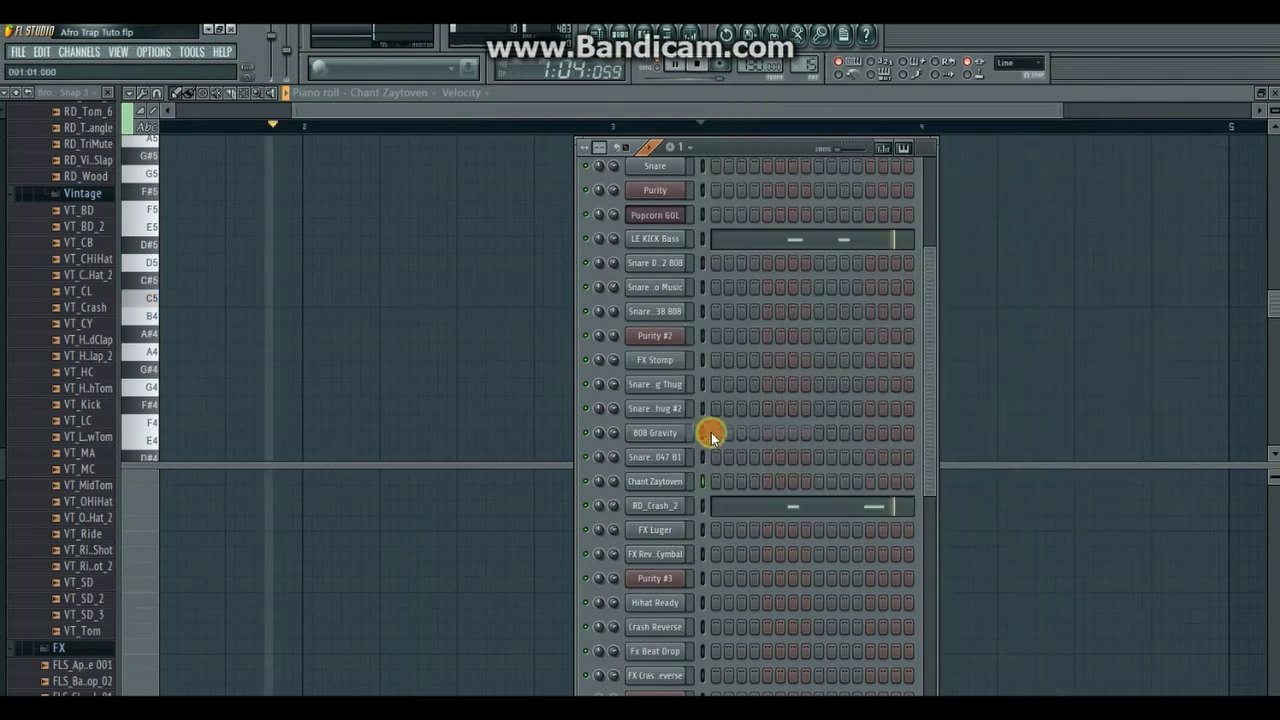
click(797, 245)
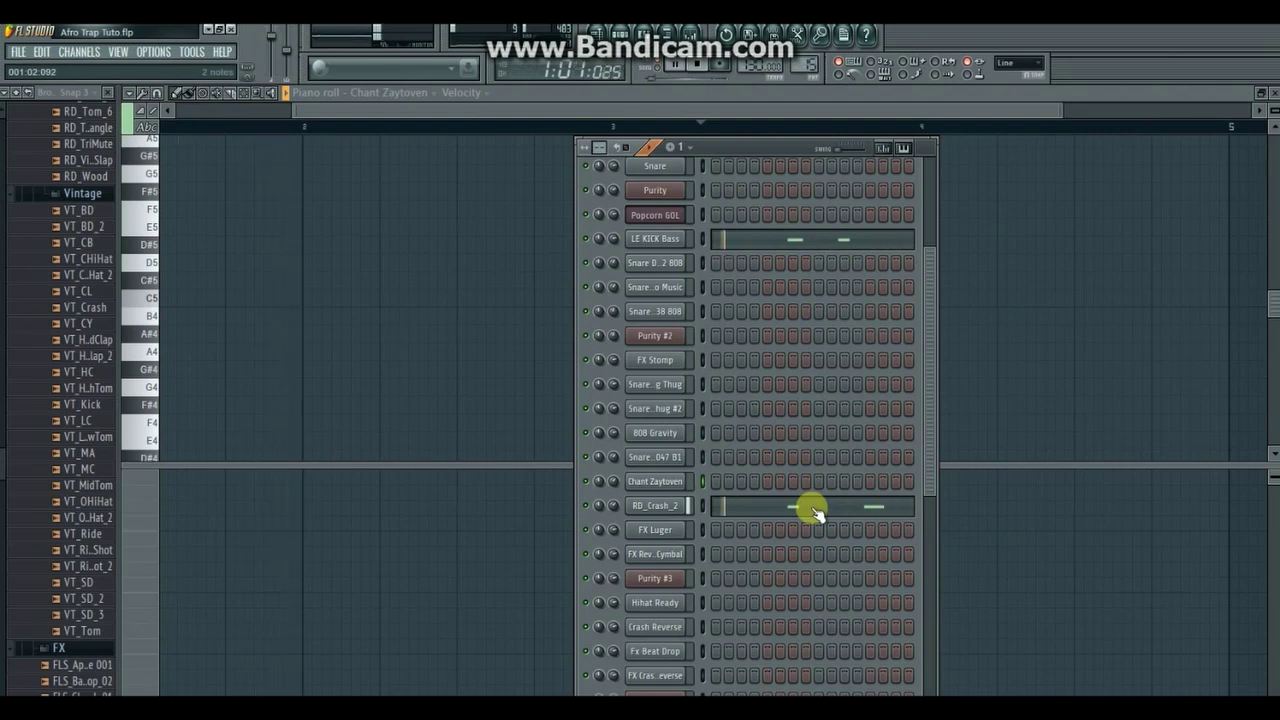
click(683, 148)
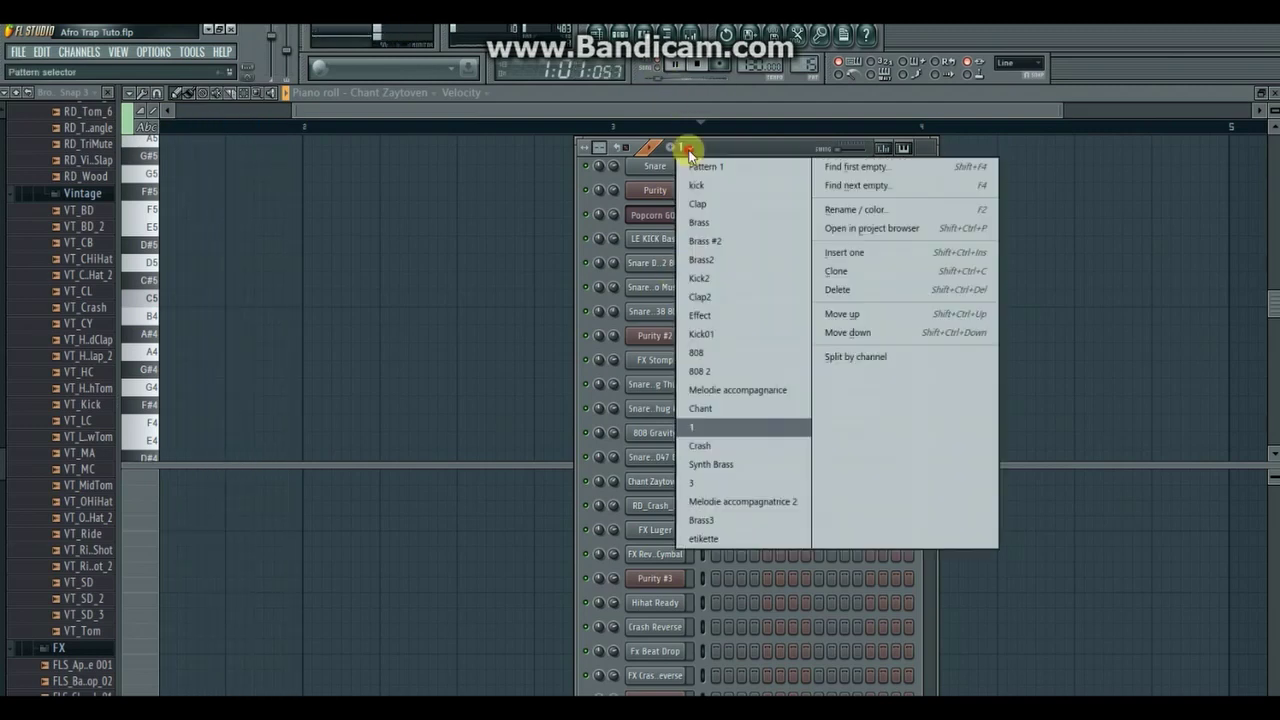
click(716, 464)
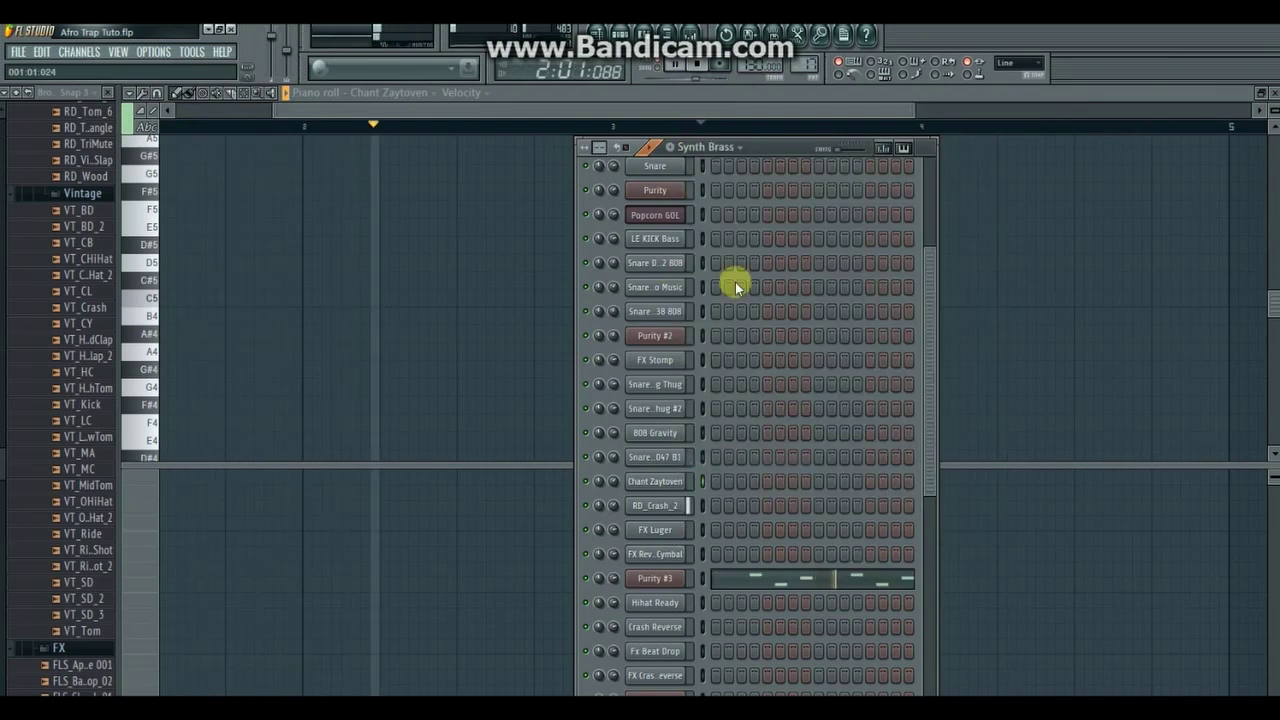
Step: Select the Melodie accompagnatrice 2 pattern and review its Popcorn GOL notes through bar 5 in the piano roll
click(738, 150)
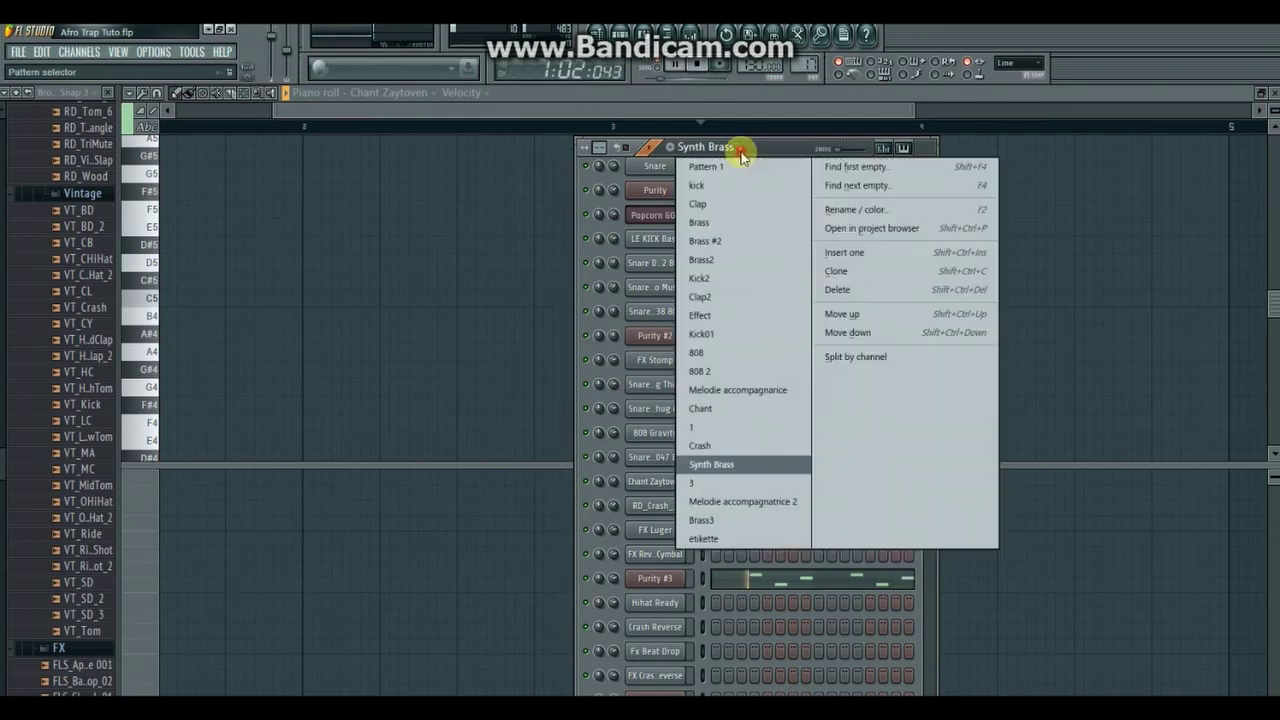
click(737, 501)
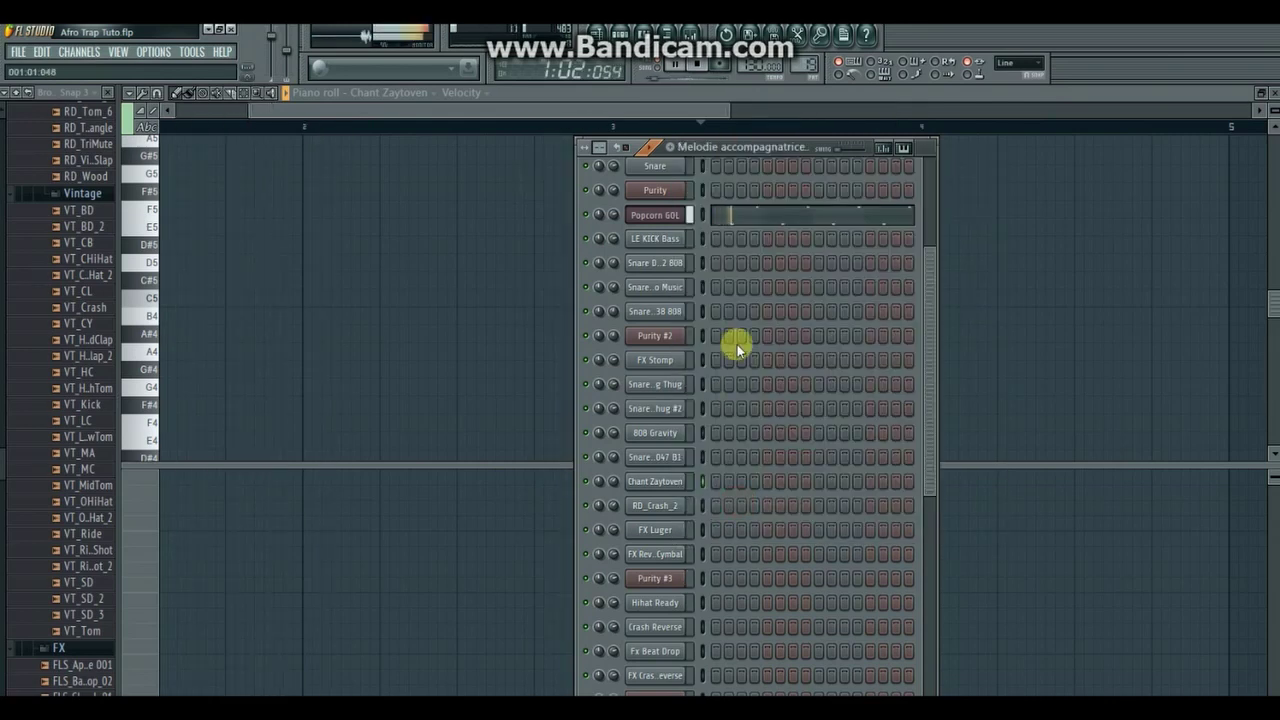
click(806, 214)
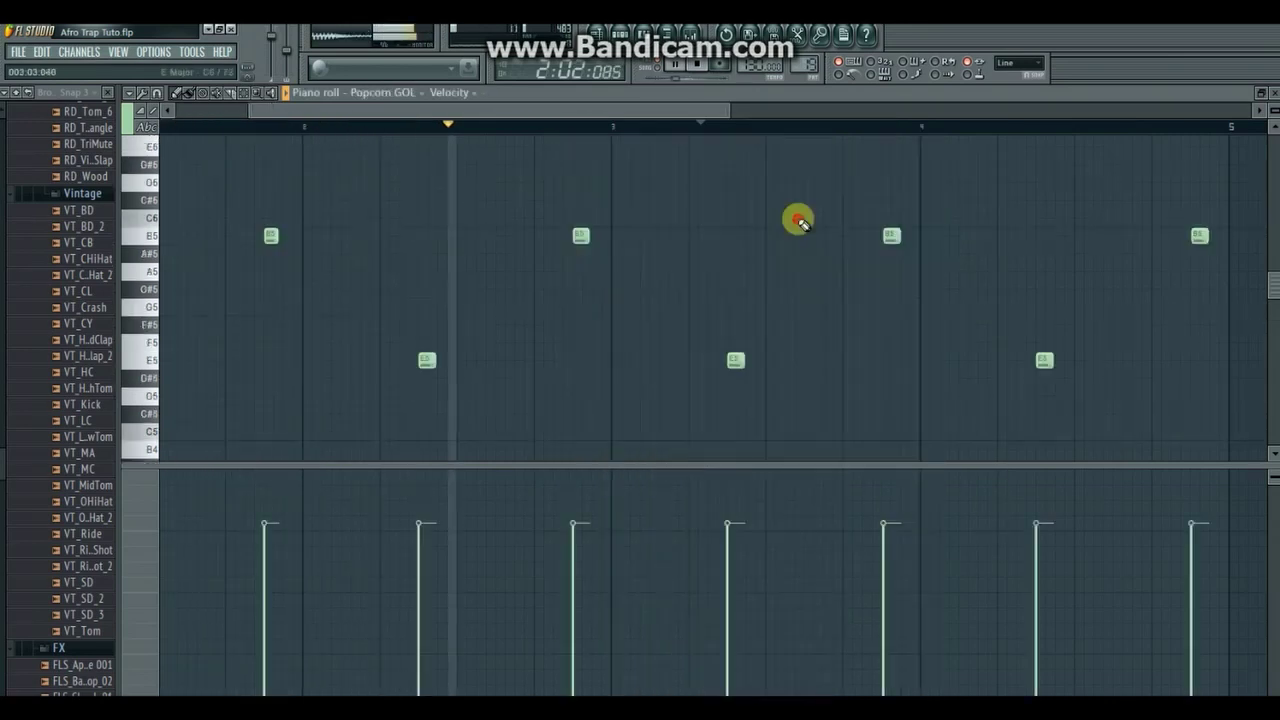
drag(726, 112, 800, 112)
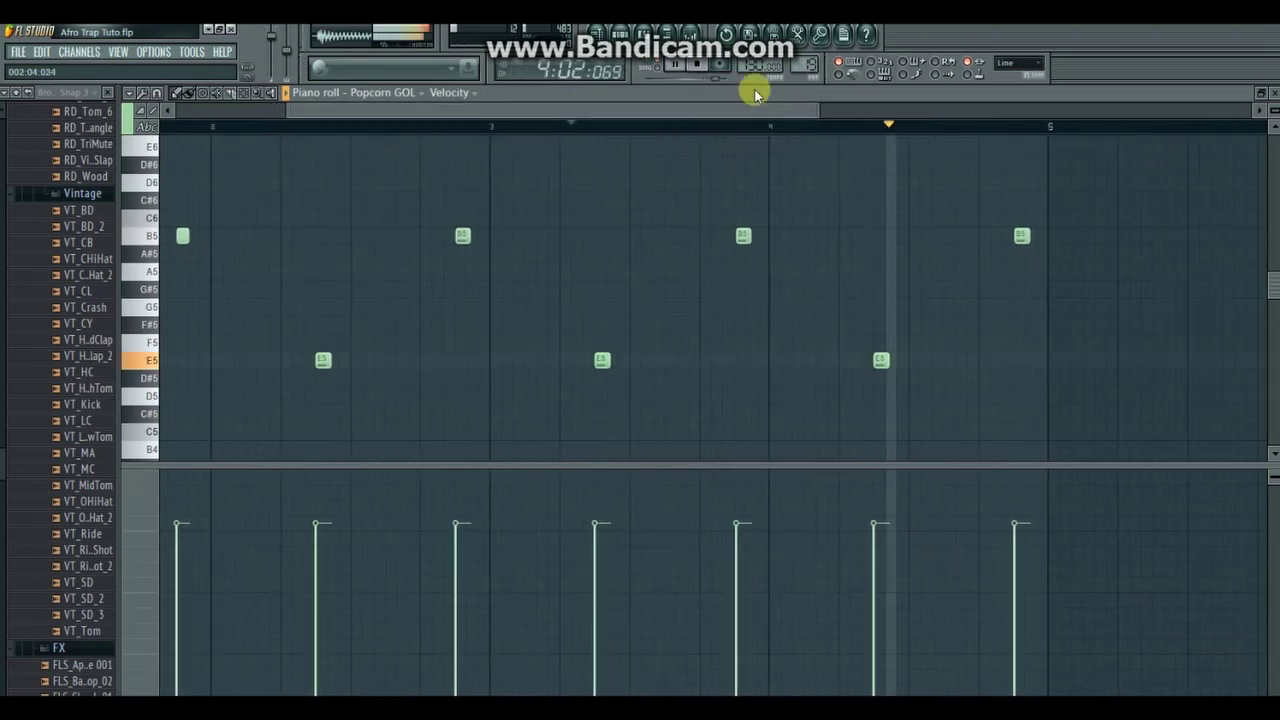
Step: Show the playlist and play the arrangement with bars 17 through 24 selected as the loop range
click(597, 33)
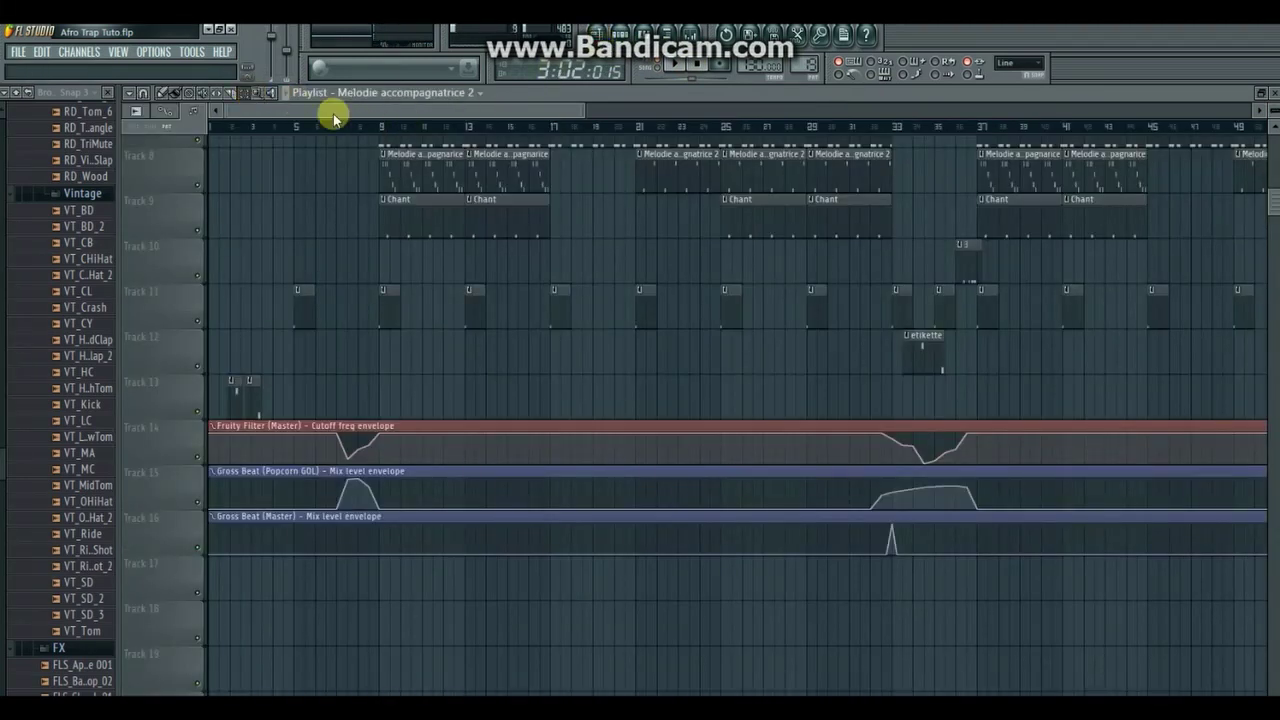
drag(570, 110, 586, 114)
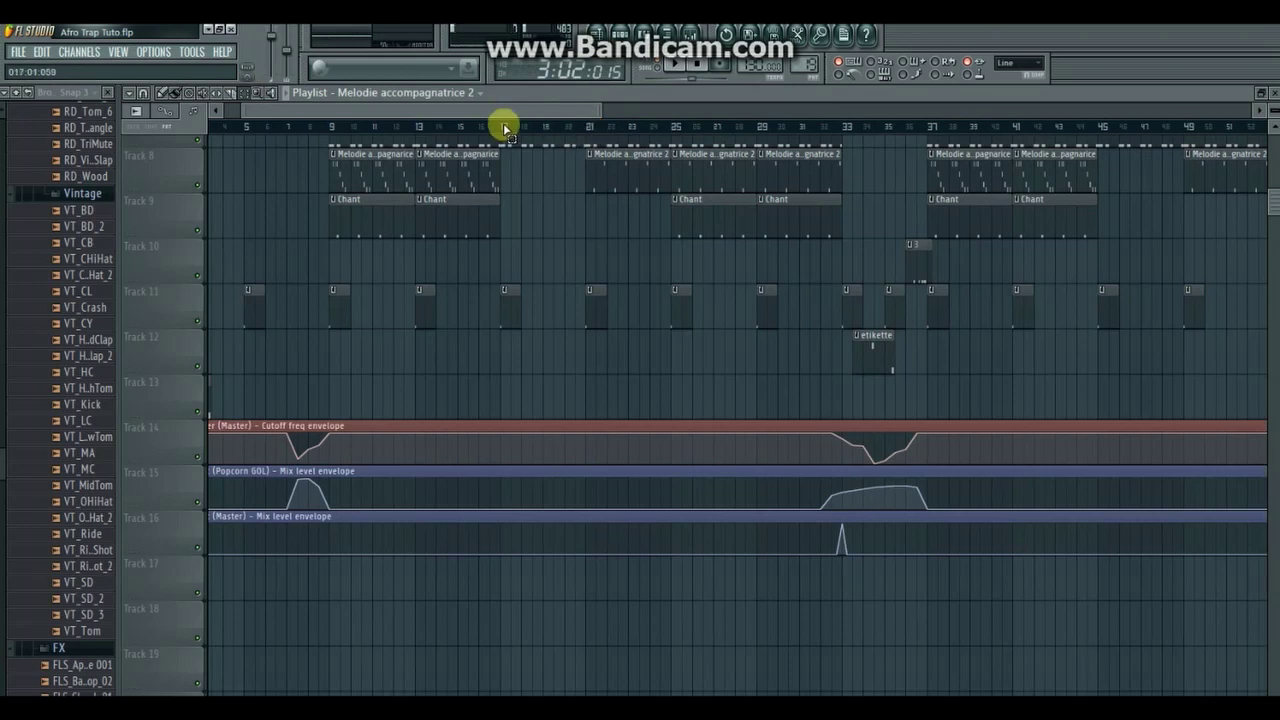
drag(505, 128, 640, 130)
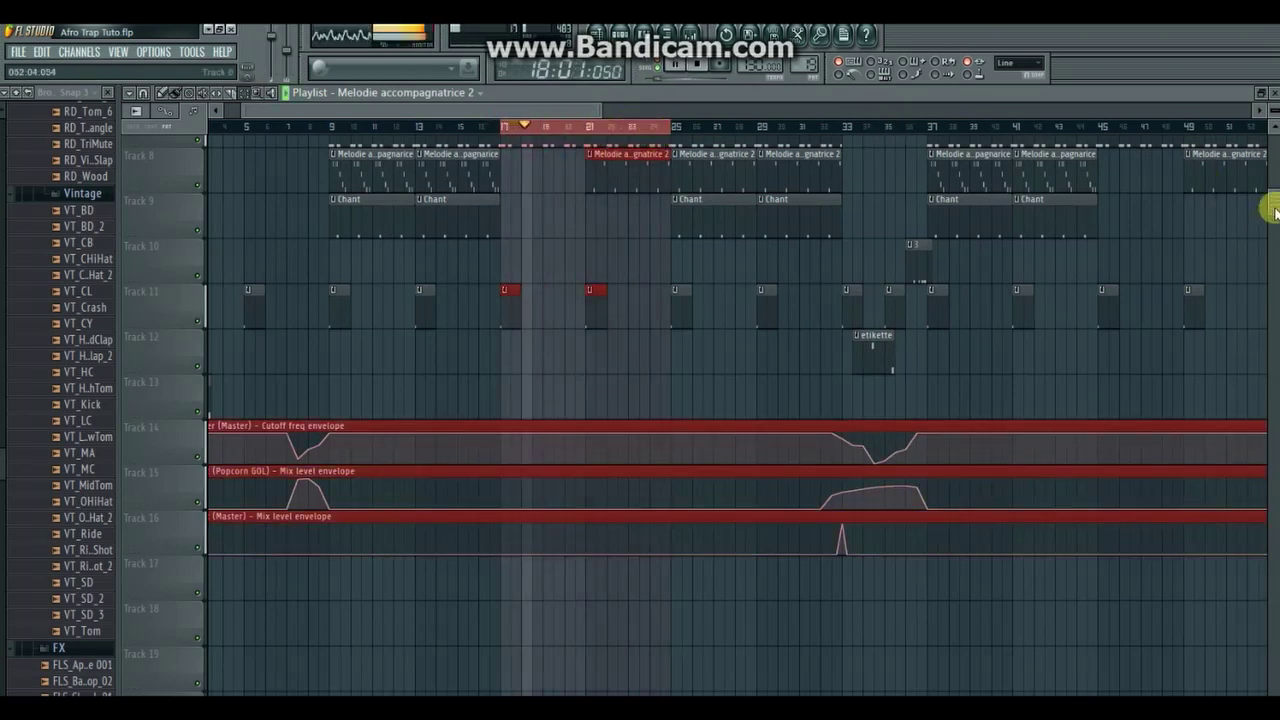
drag(1269, 200, 1268, 128)
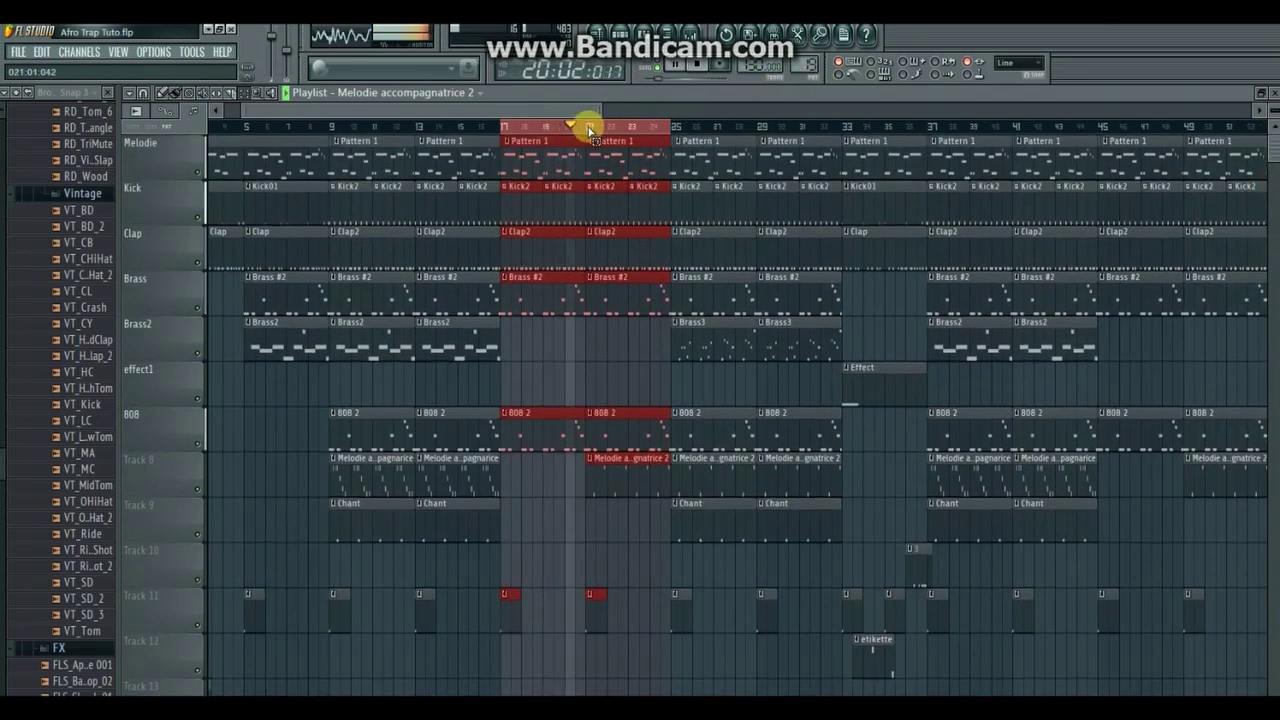
Step: Loop bars 21 through 24 and solo Track 8 to hear Melodie accompagnatrice 2, then restore all tracks
drag(585, 130, 668, 130)
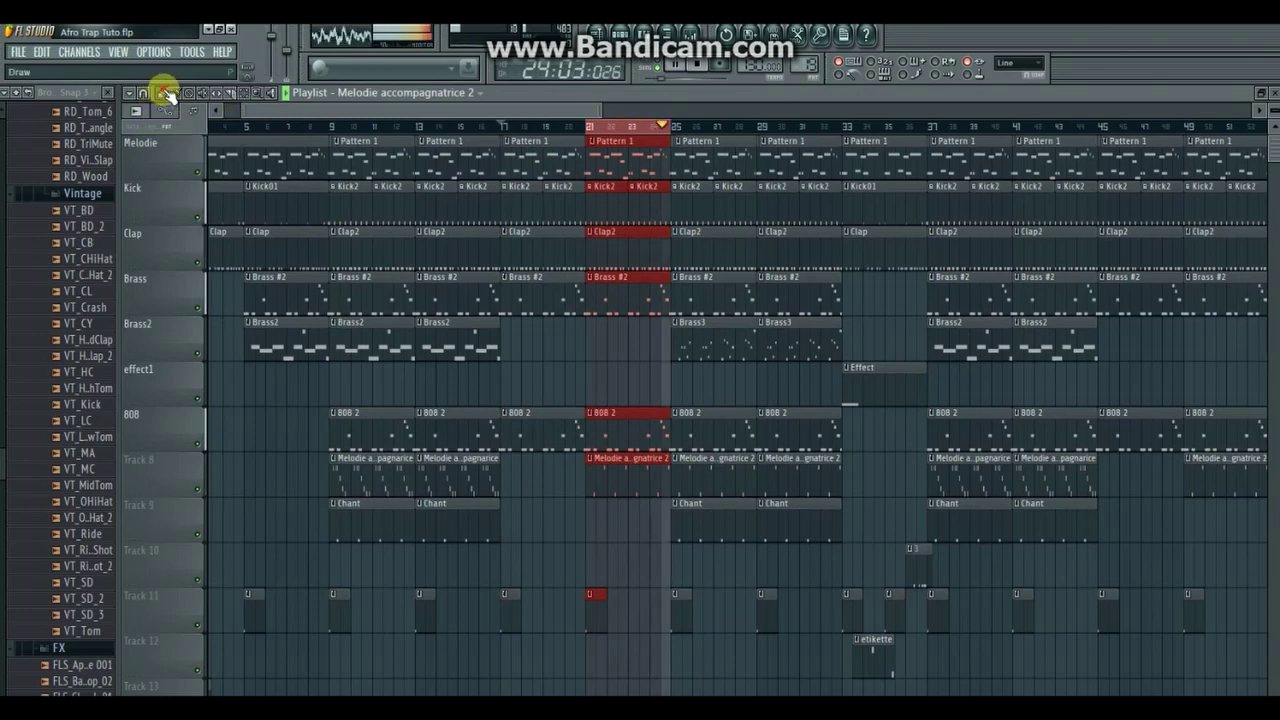
right_click(199, 489)
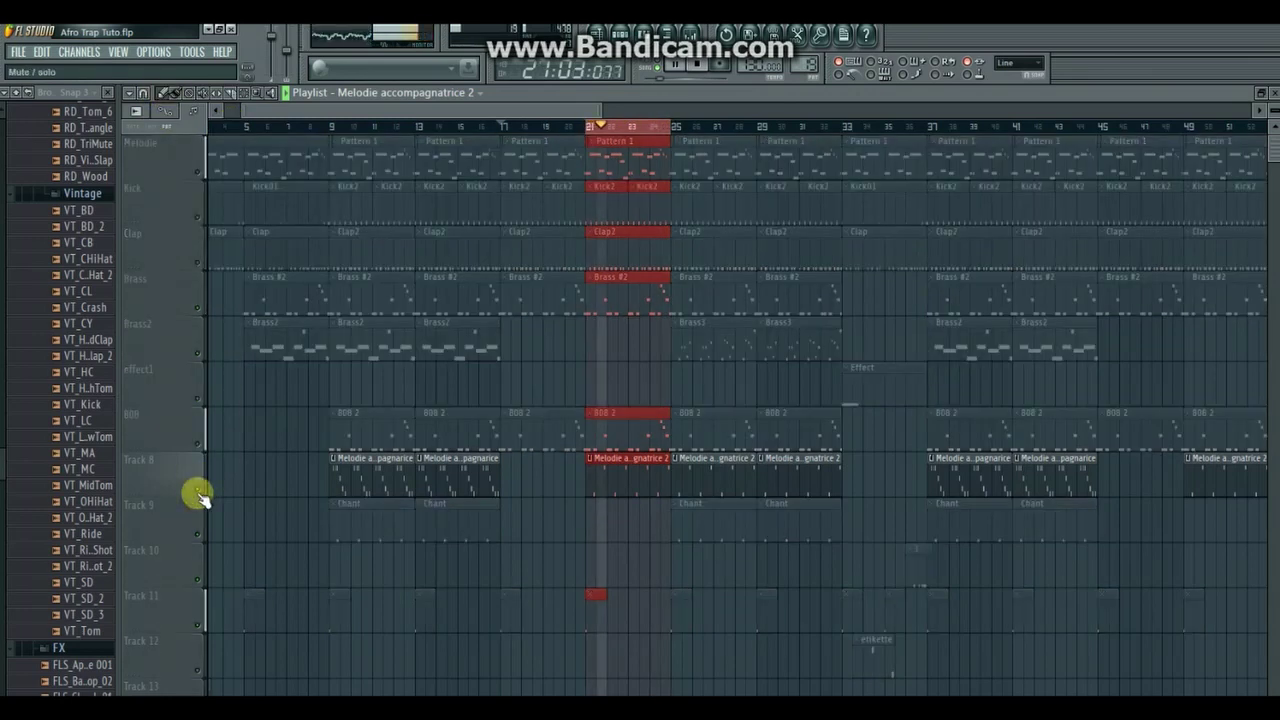
right_click(199, 489)
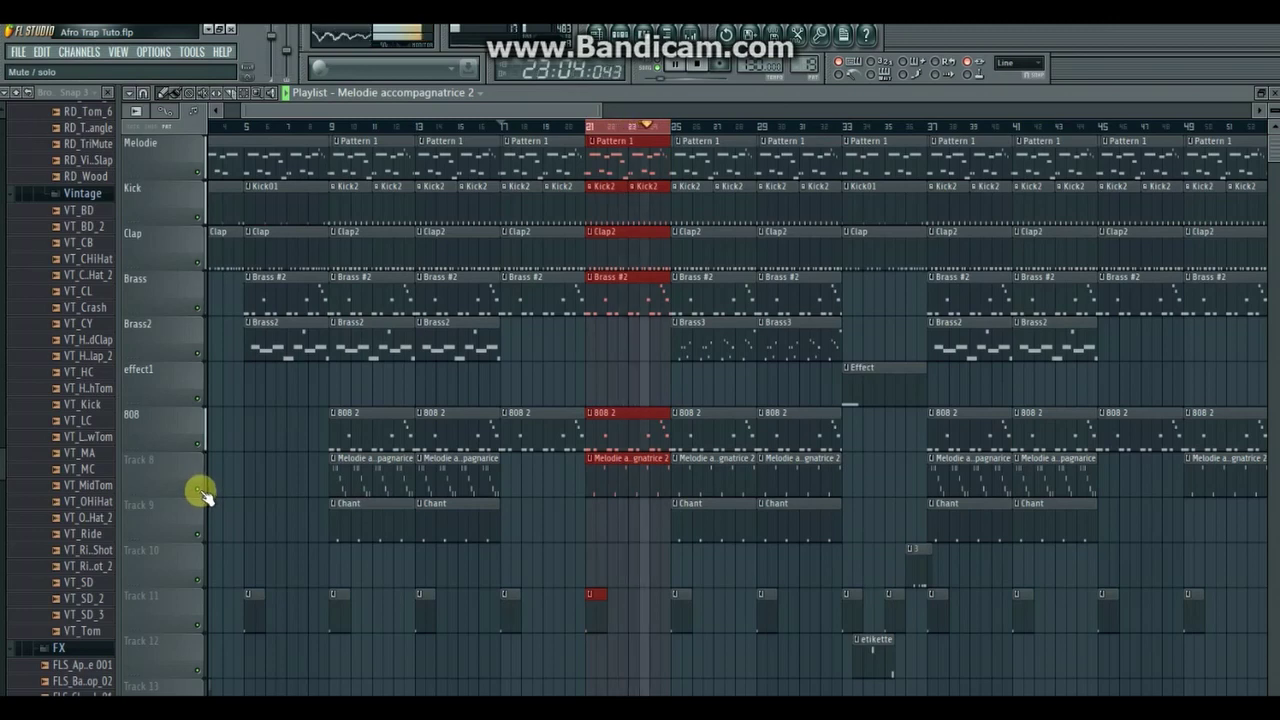
Step: Stop the arrangement, select the Brass3 pattern in the step sequencer and play it in pattern mode
click(689, 70)
click(634, 66)
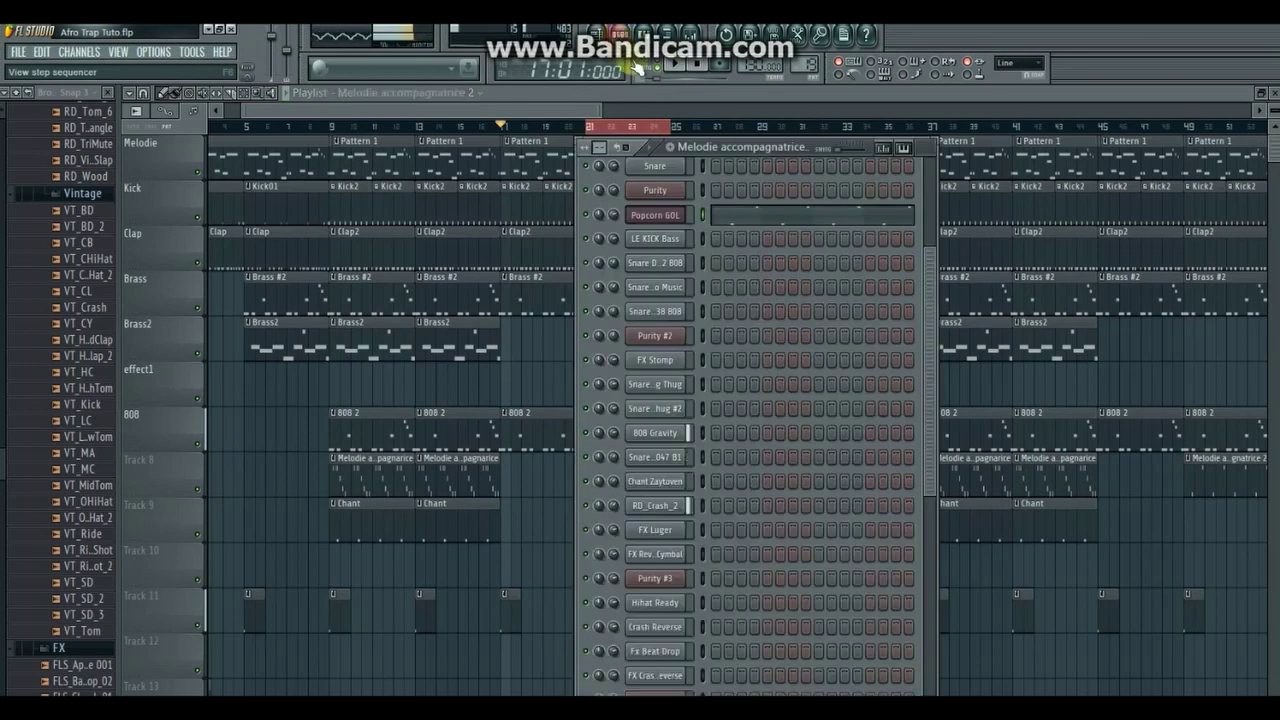
click(808, 150)
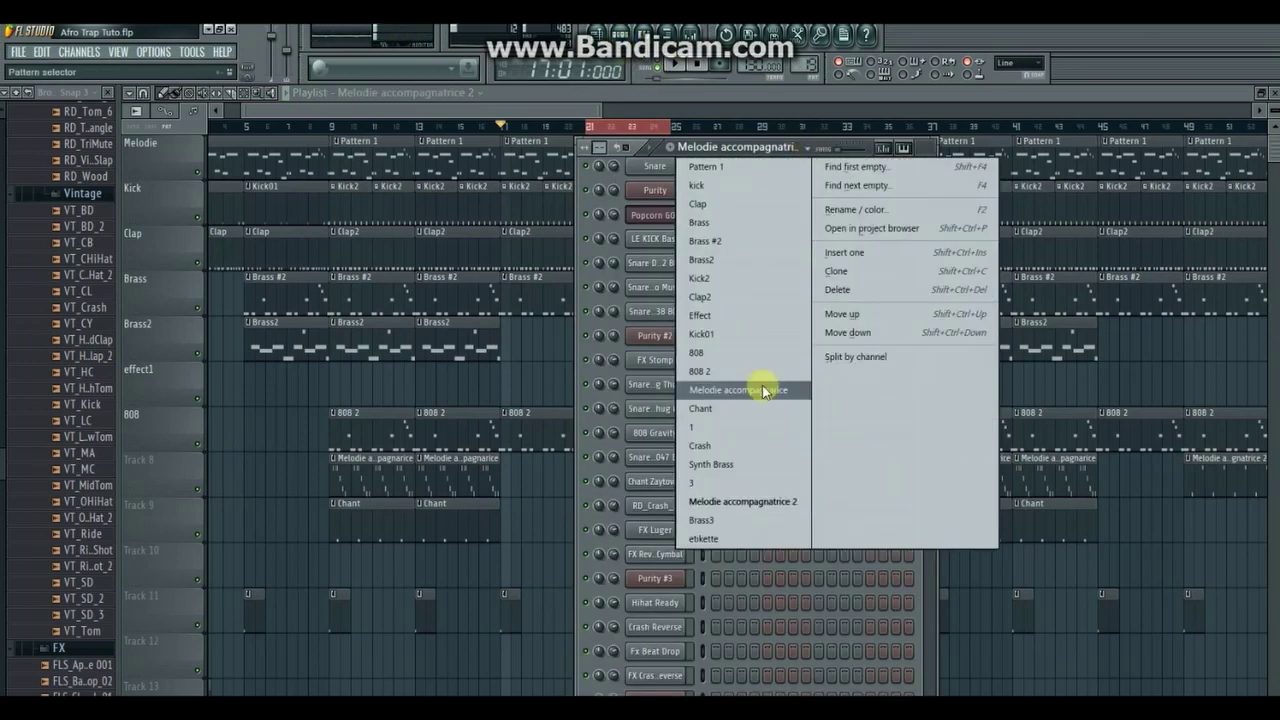
click(722, 525)
key(space)
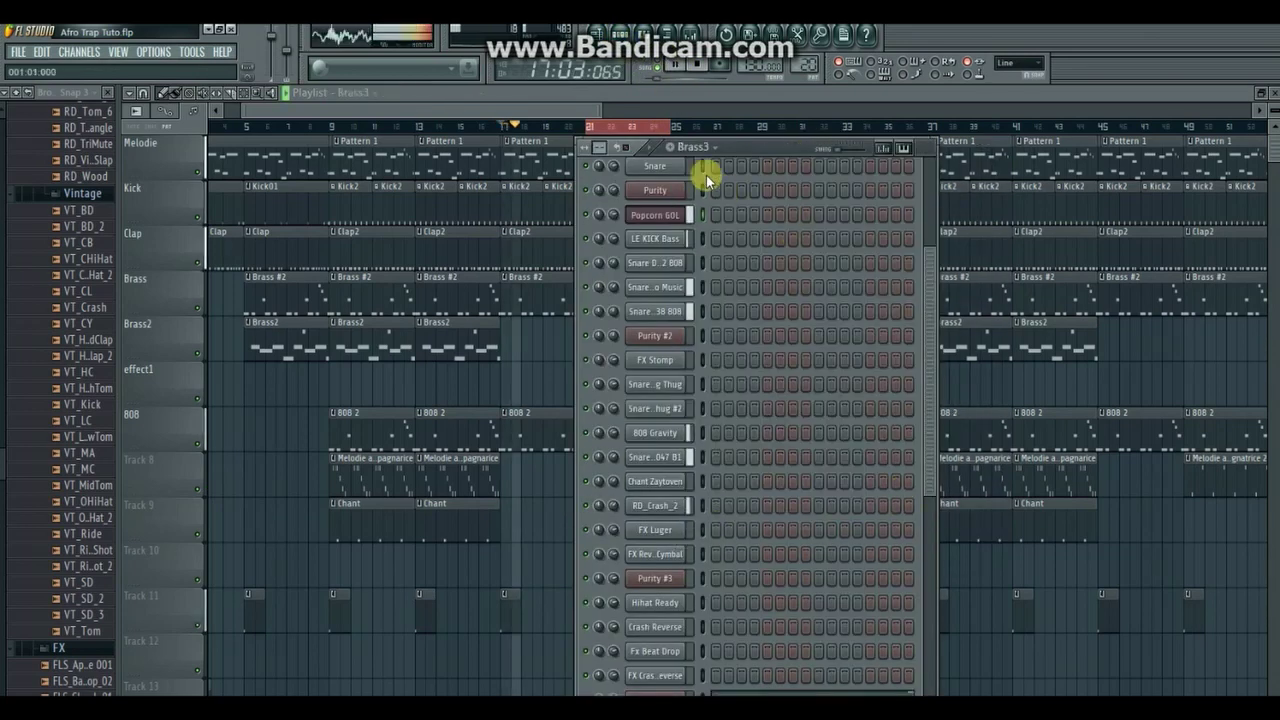
click(660, 68)
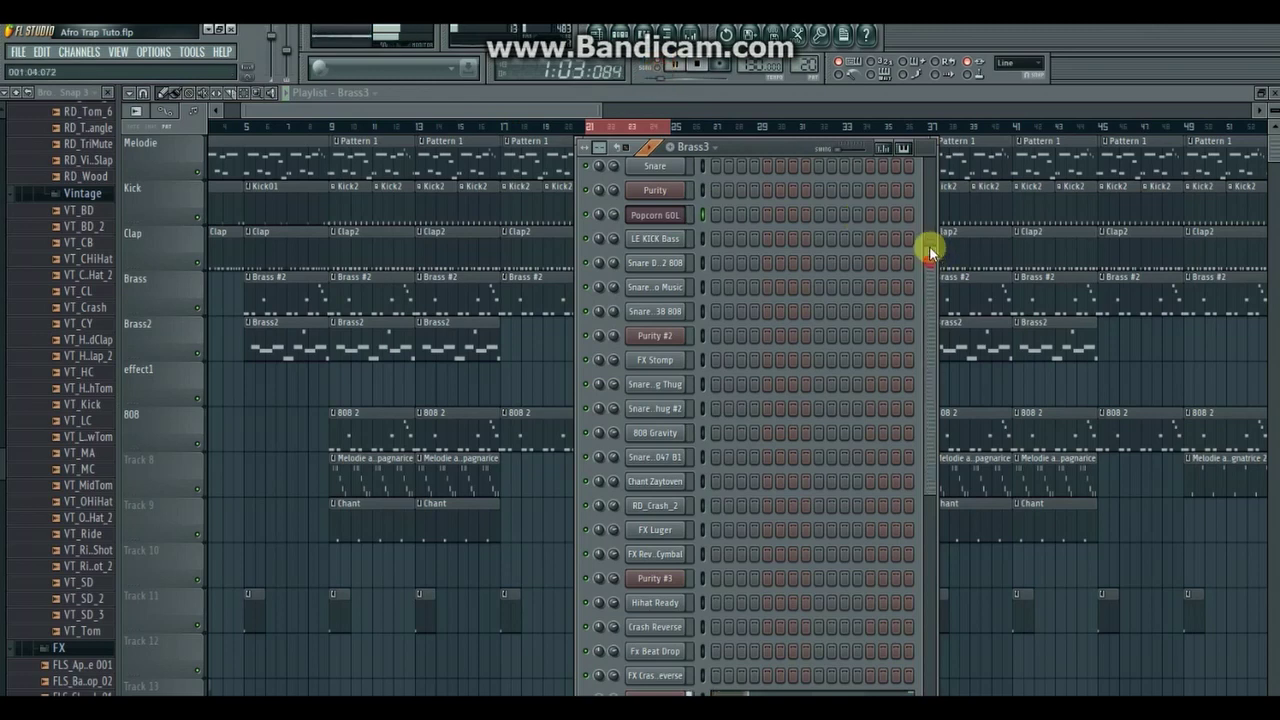
Step: Show the Brass3 pattern's Purity #4 instrument and review its notes in bars 1 through 4 in the piano roll, stopping playback
drag(928, 250, 917, 520)
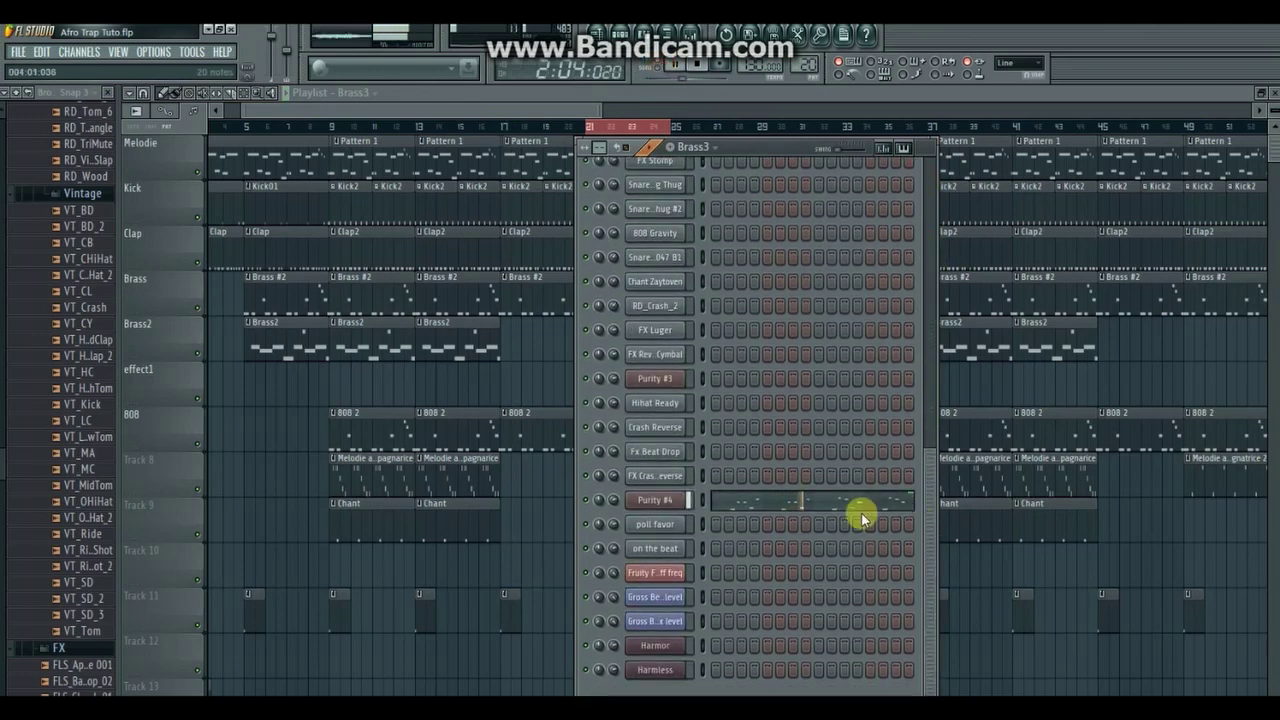
click(660, 499)
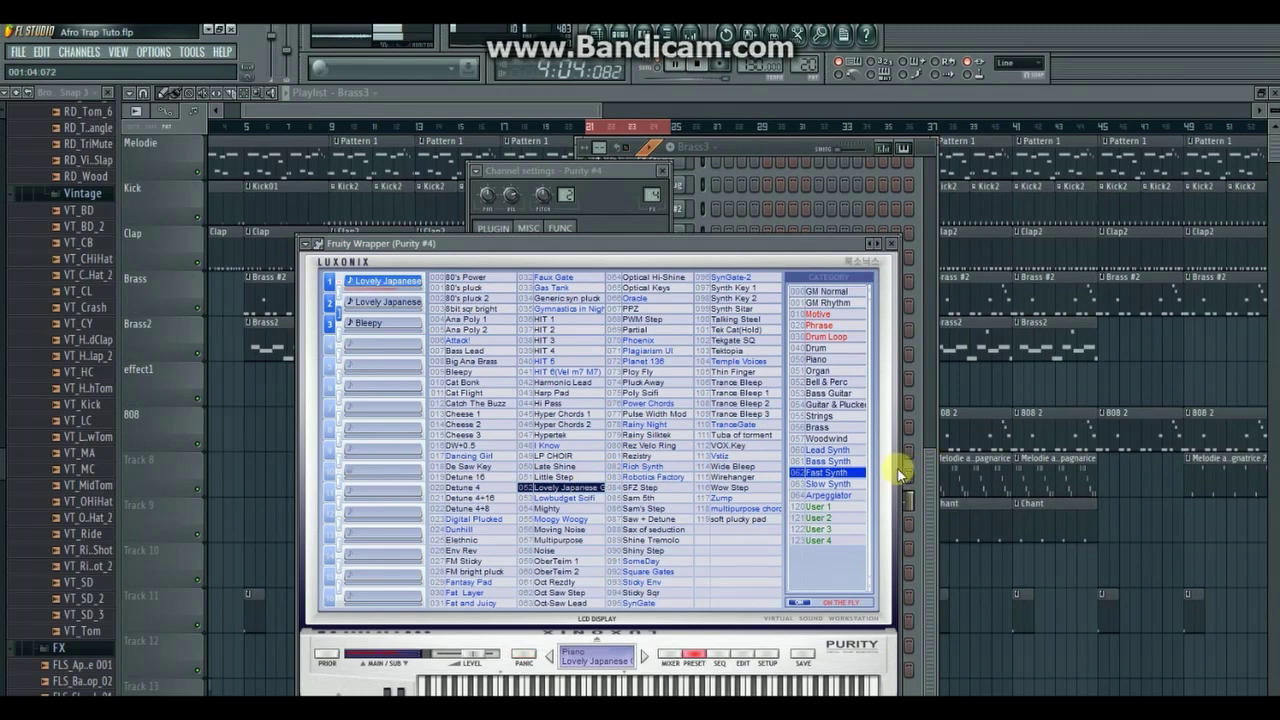
click(929, 457)
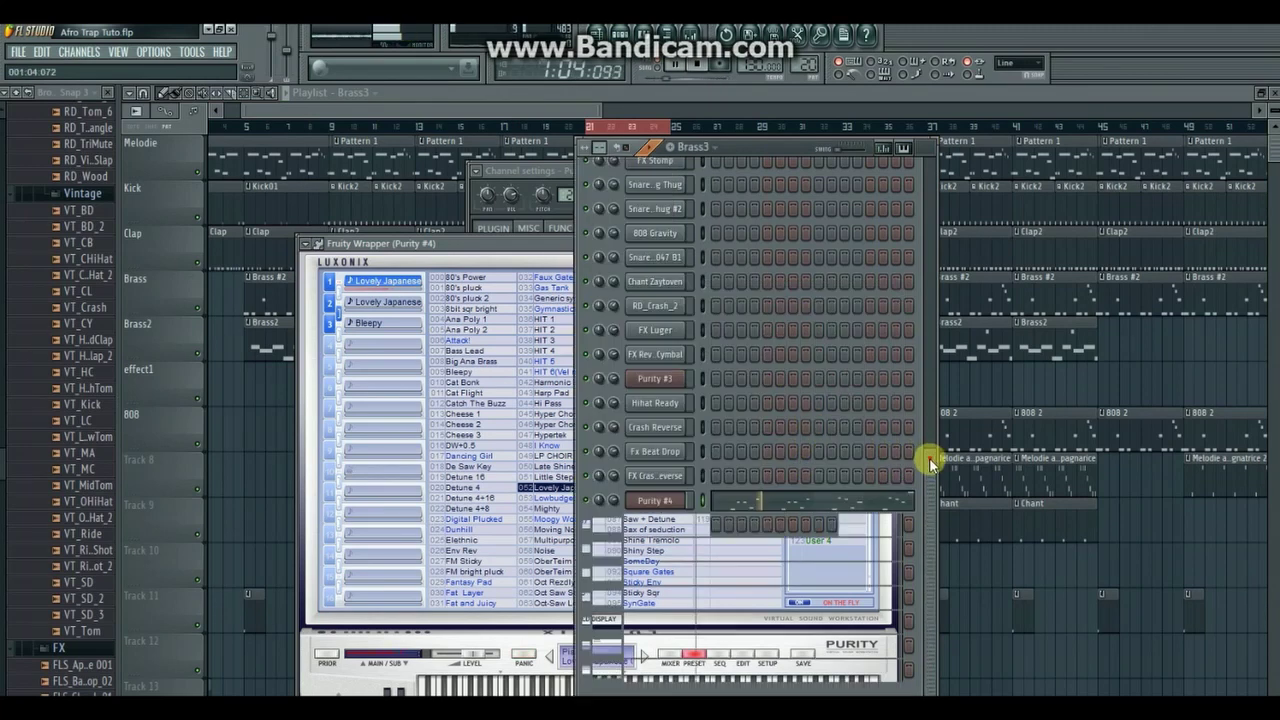
click(895, 493)
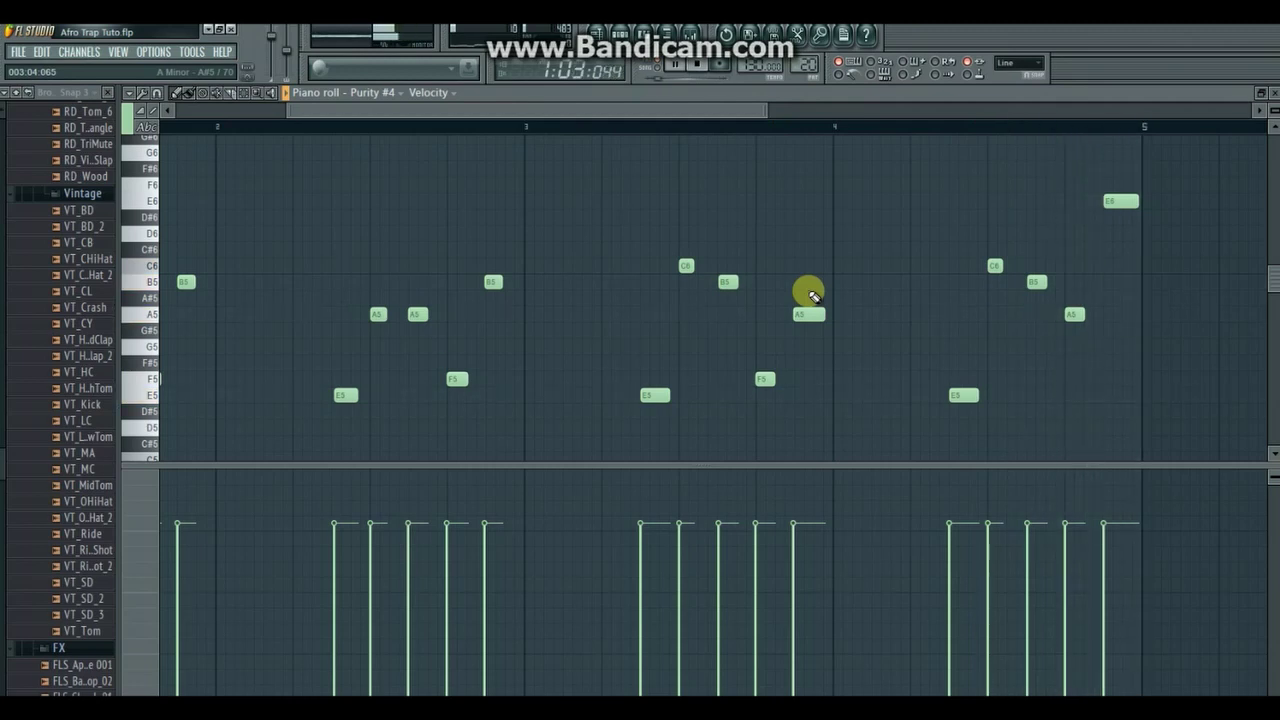
drag(720, 108, 576, 112)
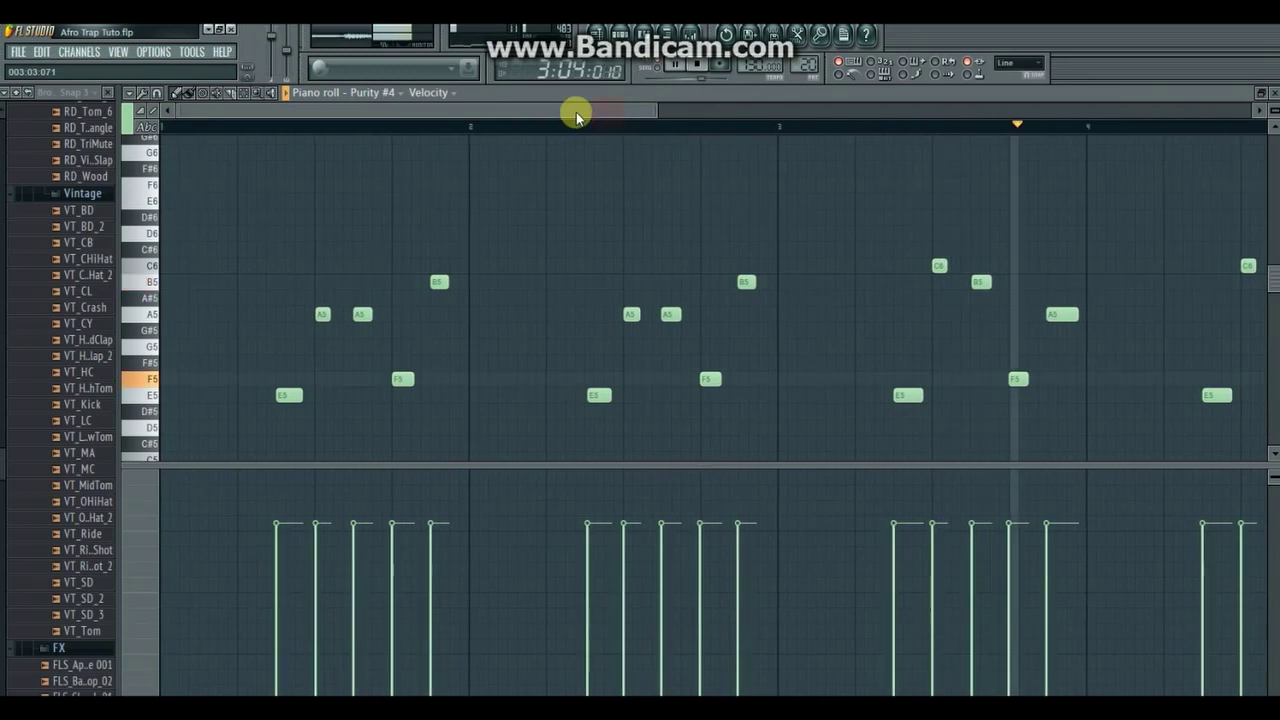
drag(654, 114, 775, 118)
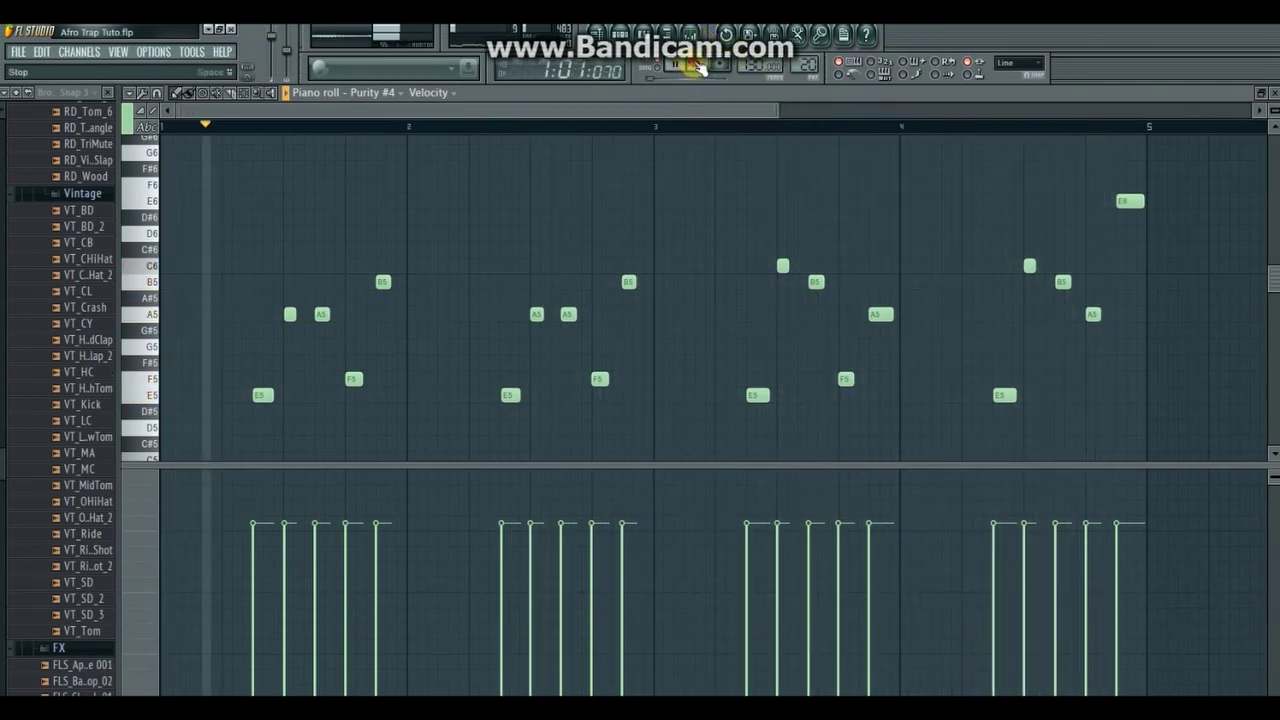
click(697, 66)
Step: Bring back the step sequencer, glance at the pattern list, and show the mixer with the Master track's effects
click(621, 36)
click(715, 147)
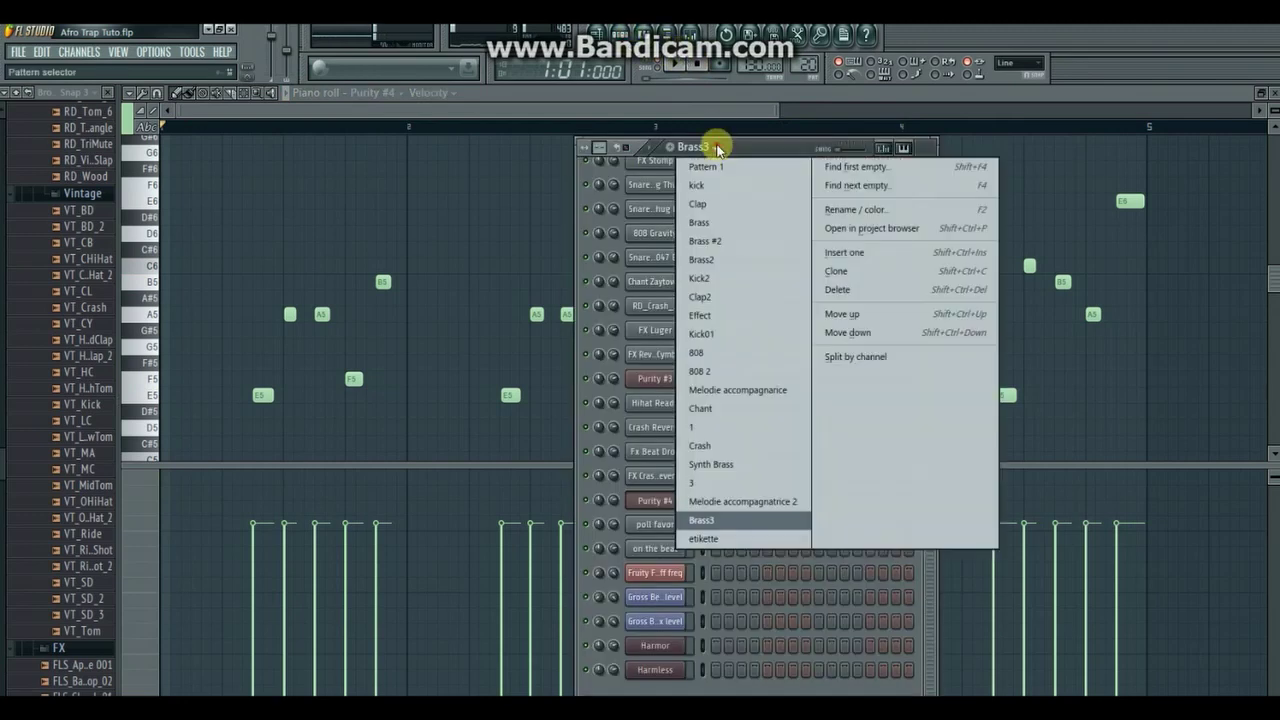
click(697, 36)
click(697, 36)
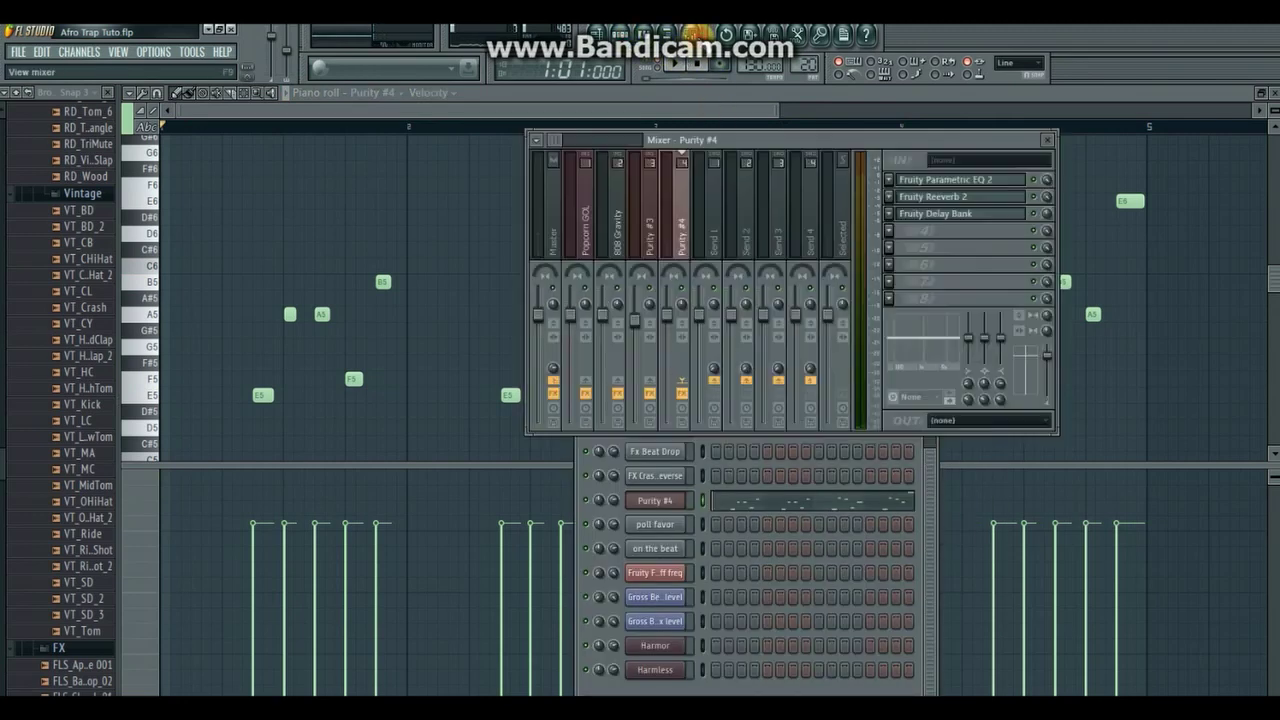
click(556, 248)
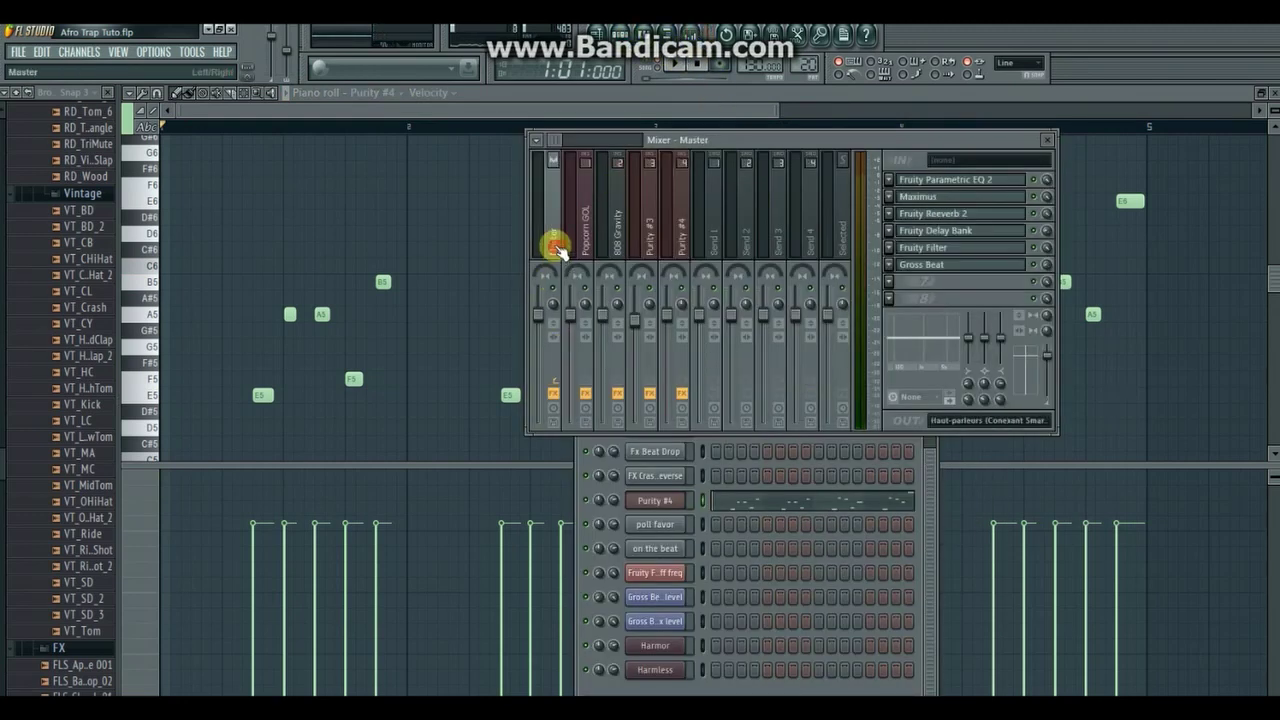
Step: Inspect the Master track's Fruity Parametric EQ 2, Maximus, Fruity Reeverb 2 and Fruity Delay Bank one at a time, closing each
click(946, 184)
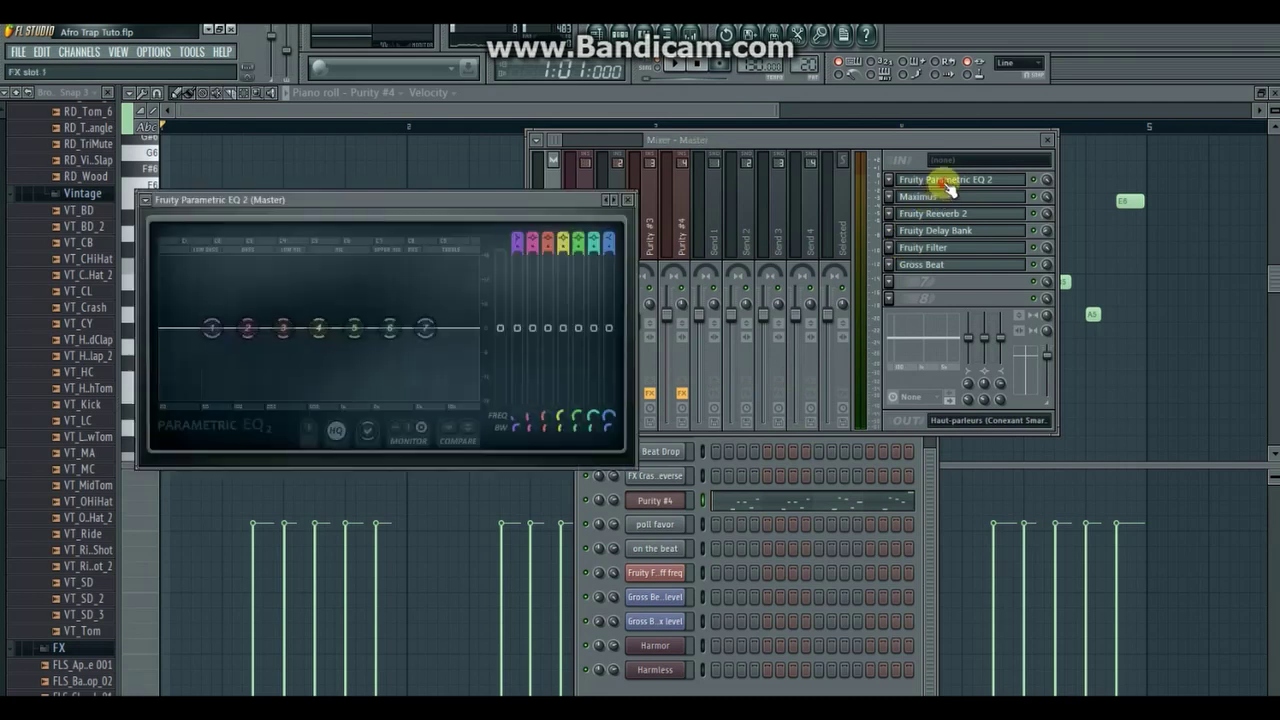
click(628, 200)
click(960, 197)
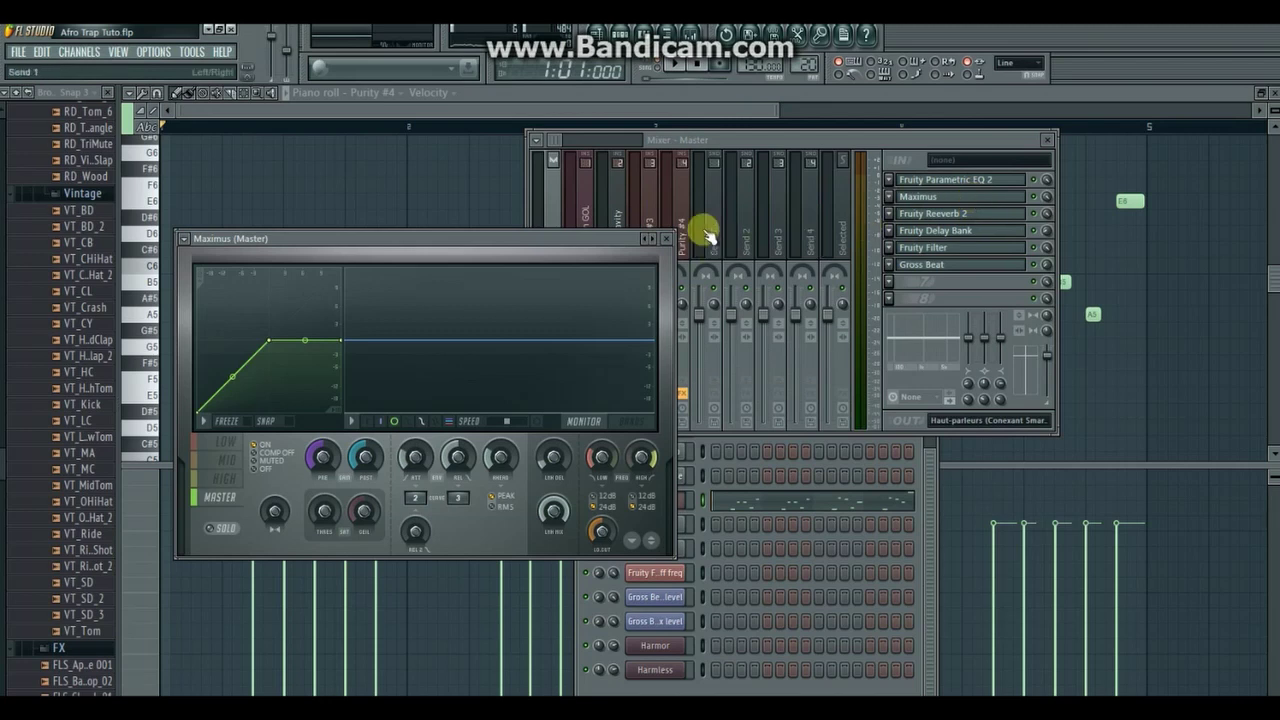
click(663, 240)
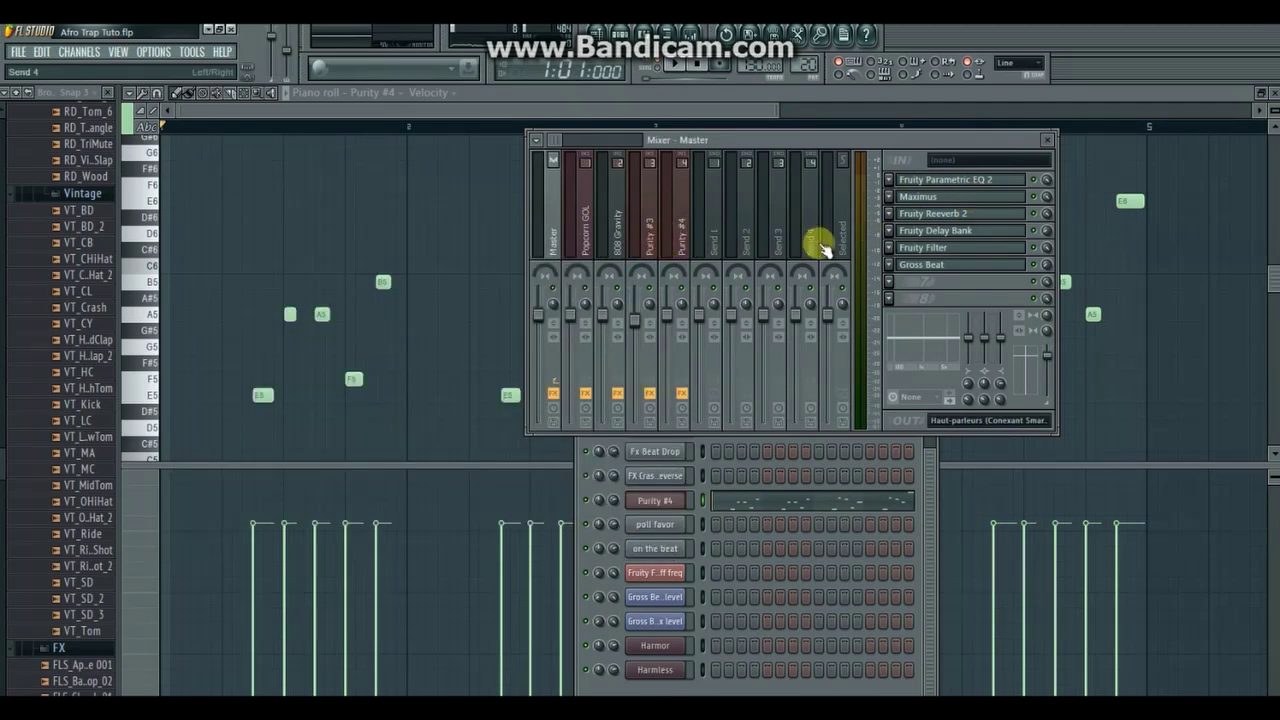
click(888, 213)
click(929, 214)
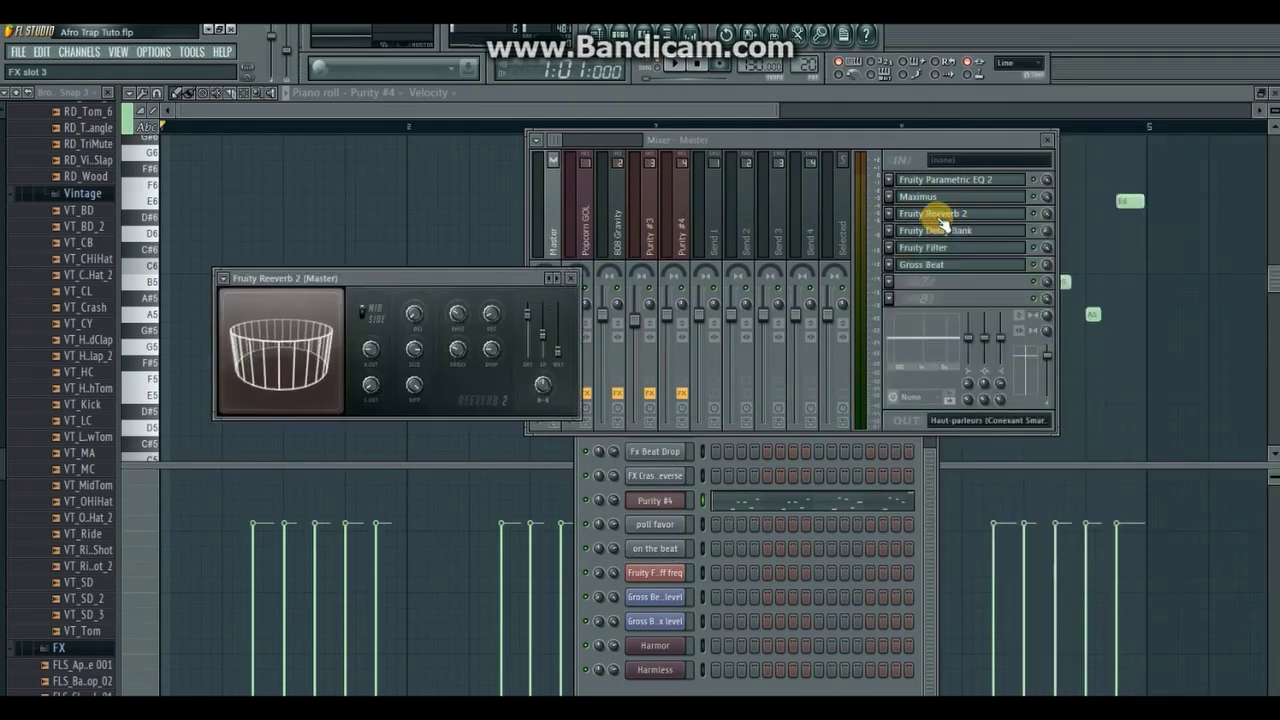
click(578, 278)
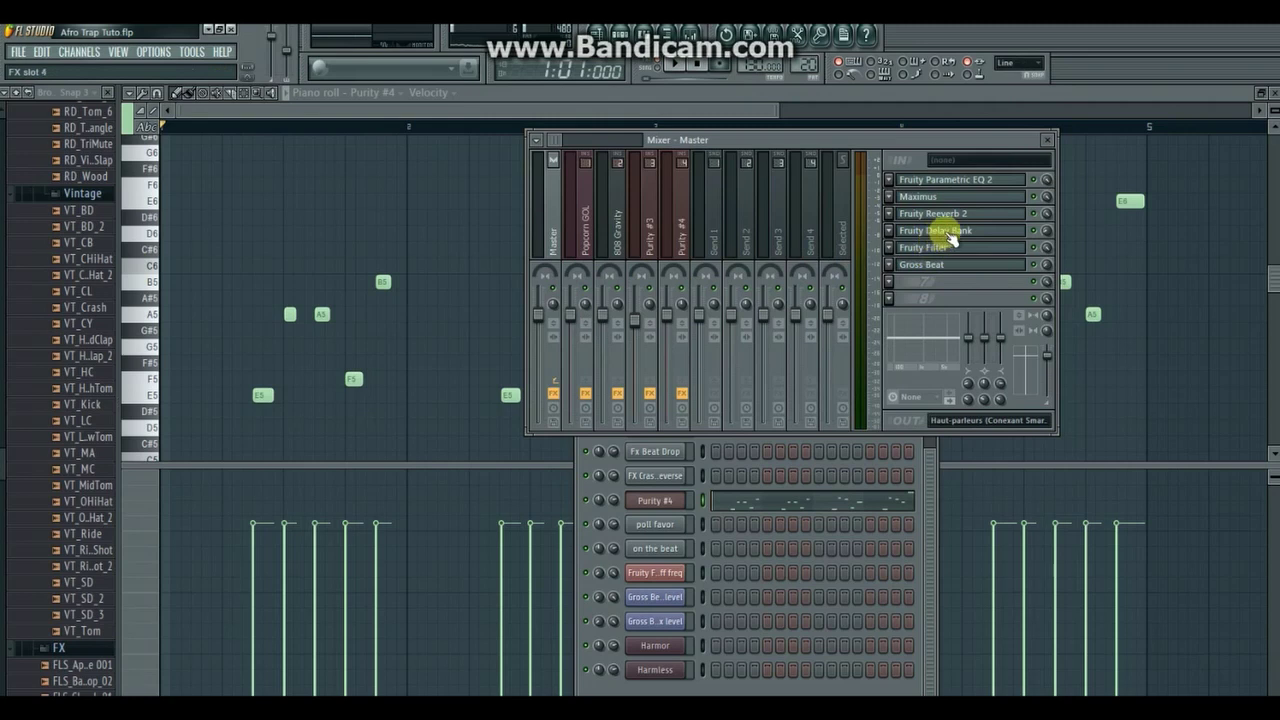
click(993, 231)
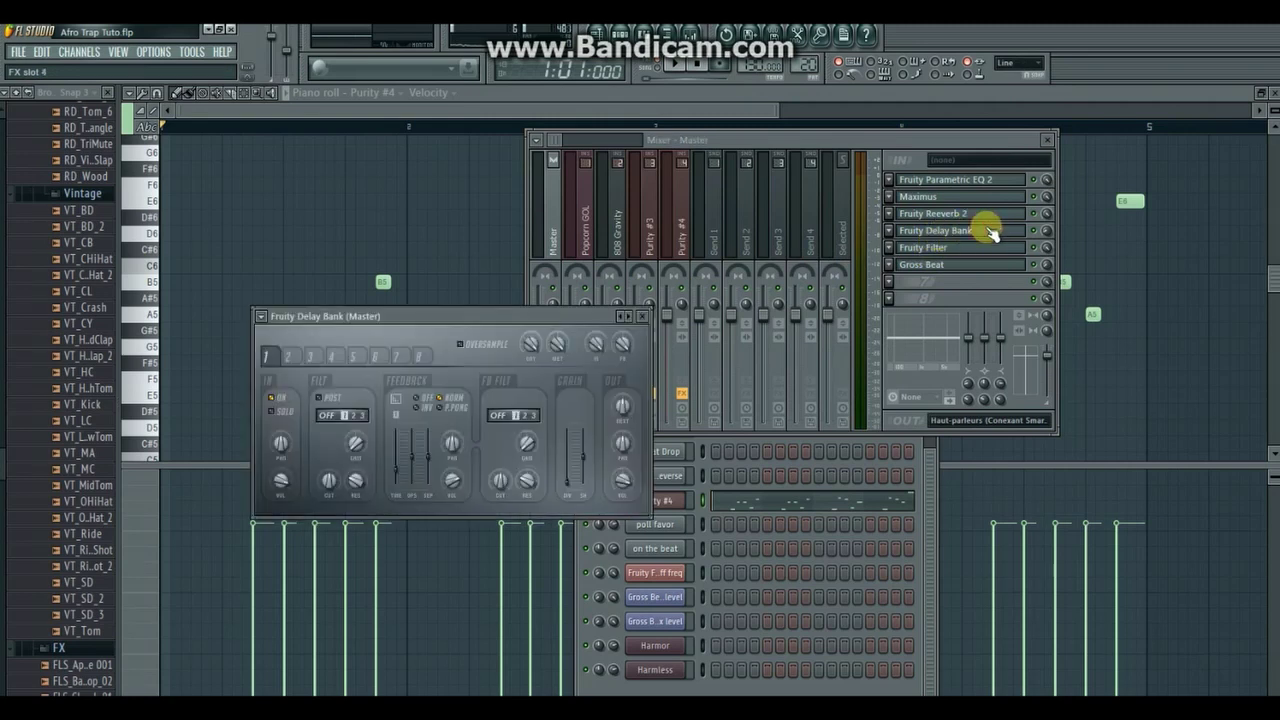
click(645, 318)
Step: Switch to song mode, show the playlist and clear the loop selection on bars 21 through 24
click(656, 74)
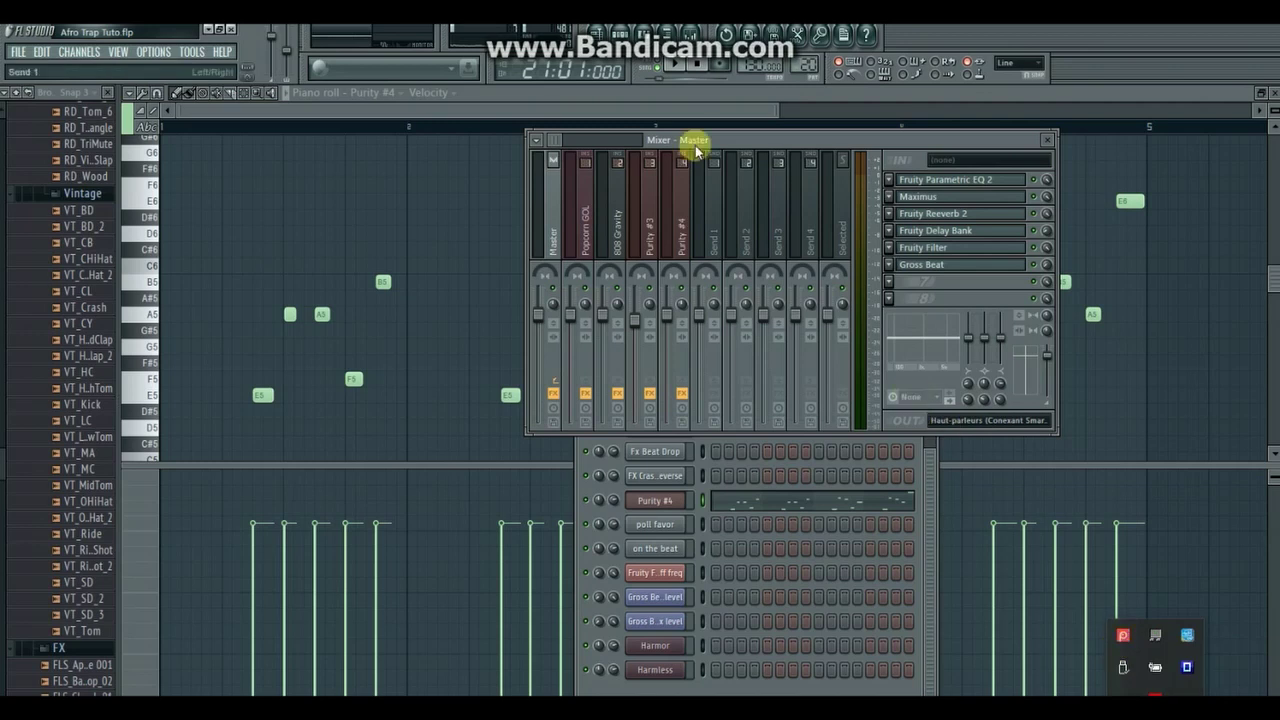
key(F5)
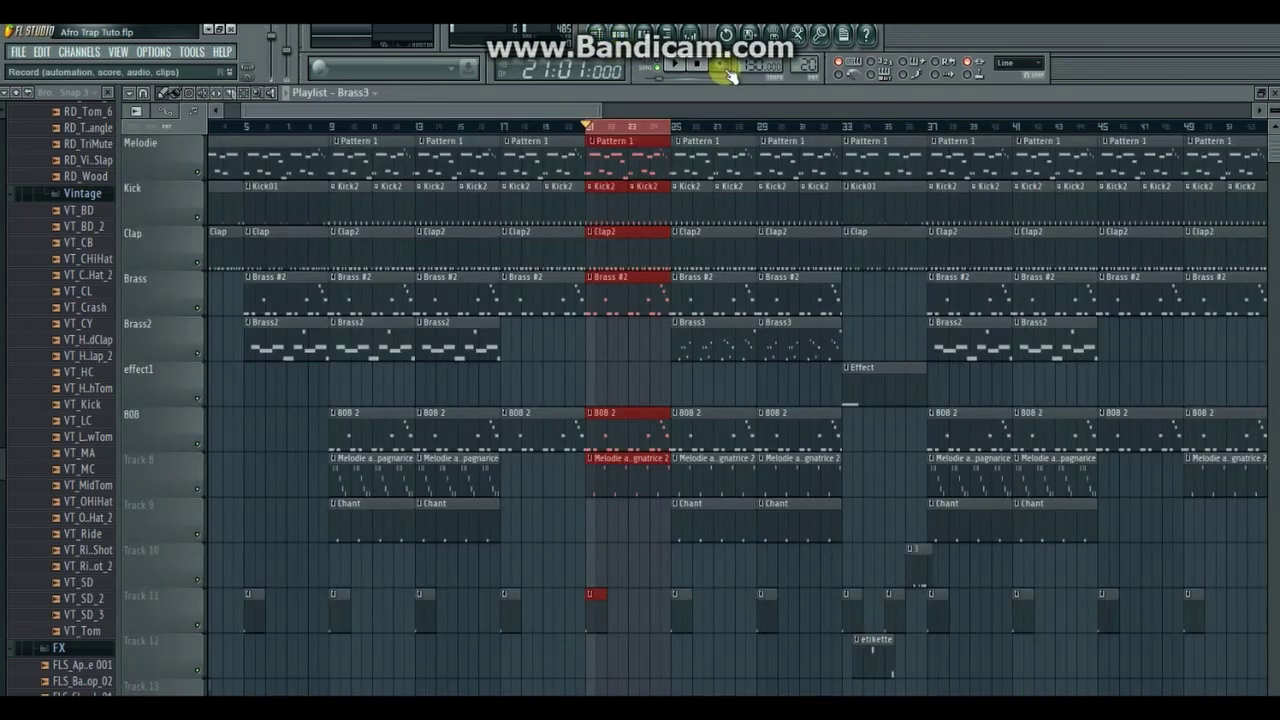
click(654, 128)
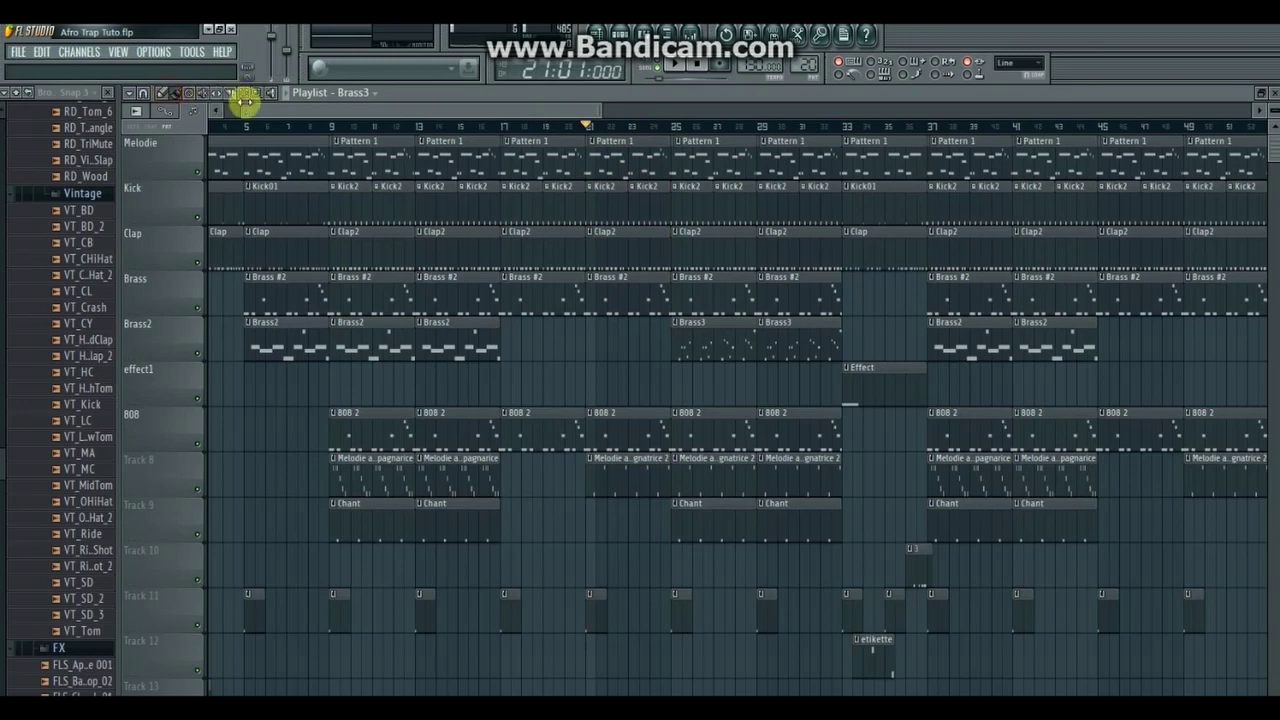
drag(251, 116, 371, 114)
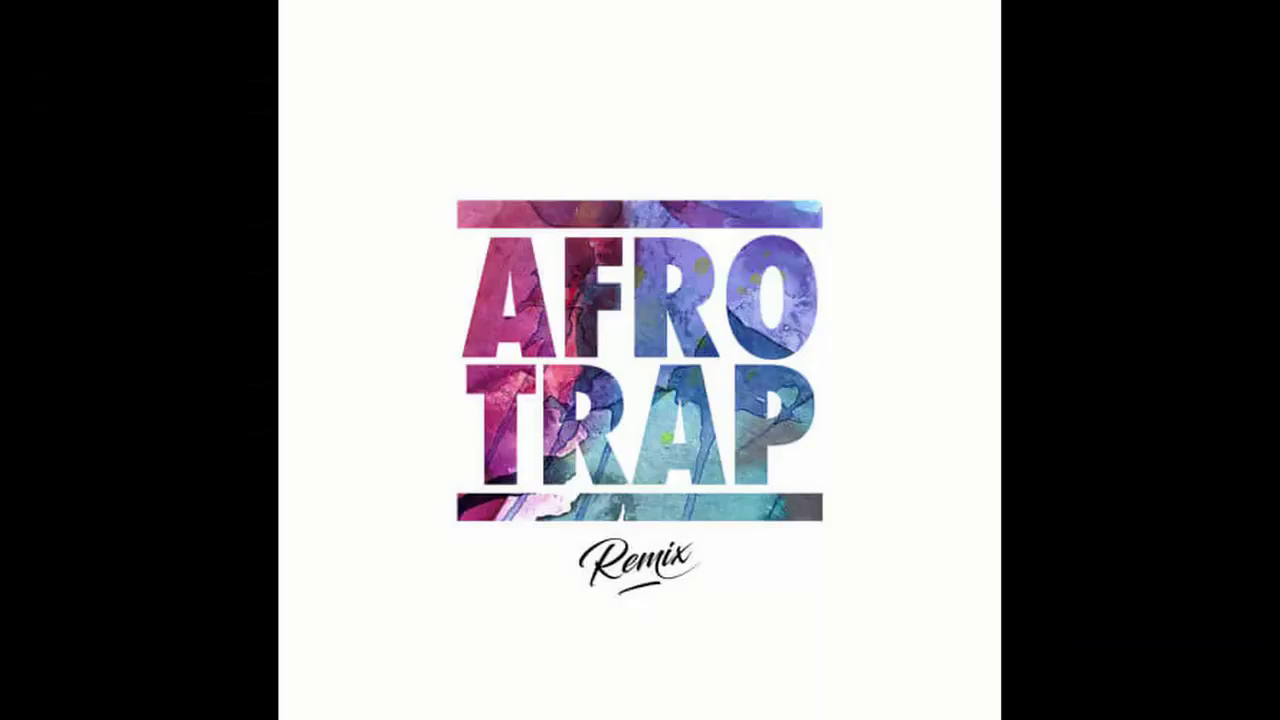